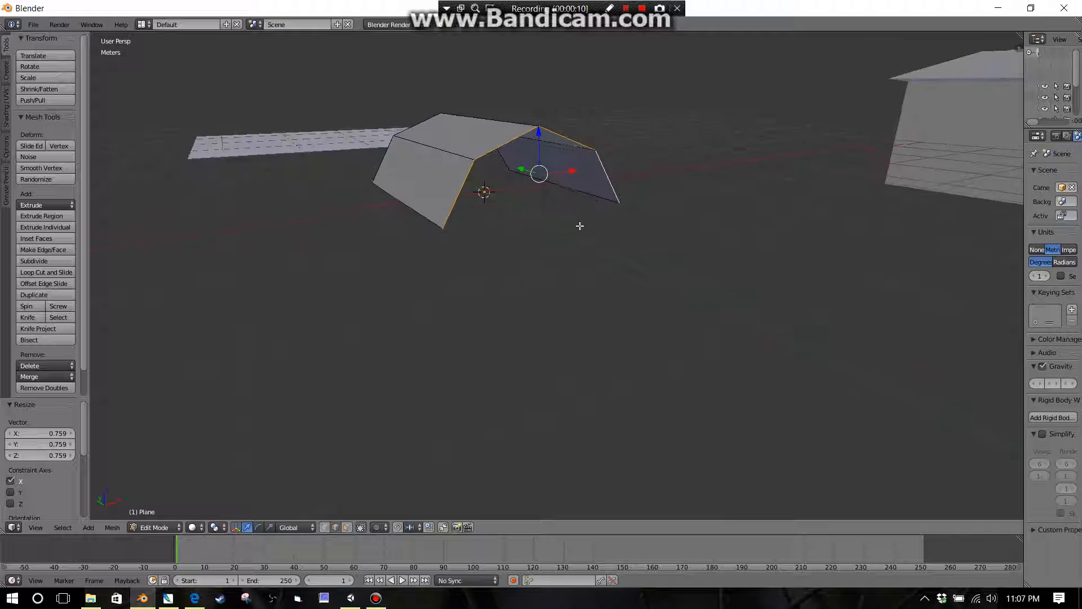
# - Fill one open end of the gambrel roof with a face spanning its five end vertices
pyautogui.scroll(1, 585, 225)
pyautogui.scroll(1, 590, 231)
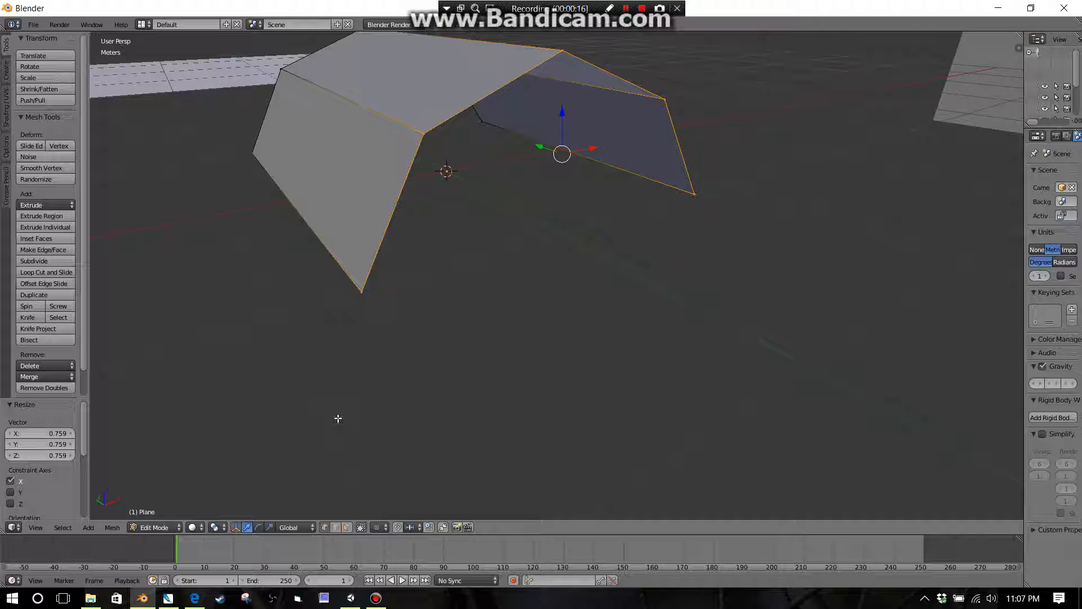
pyautogui.rightClick(362, 294)
pyautogui.keyDown('shift'); pyautogui.rightClick(428, 133); pyautogui.keyUp('shift')
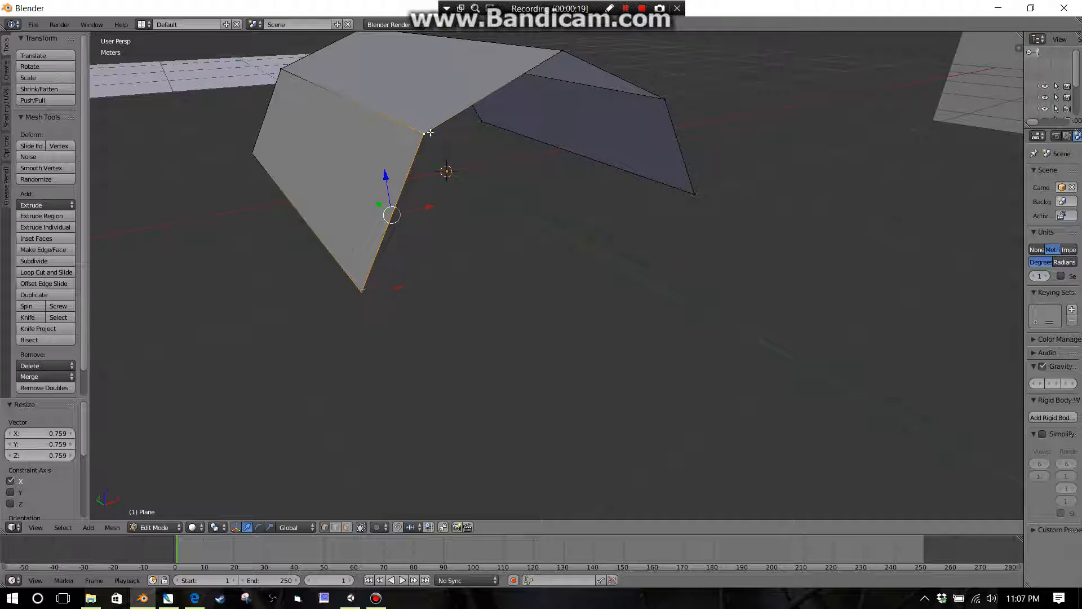
pyautogui.keyDown('shift'); pyautogui.rightClick(562, 50); pyautogui.keyUp('shift')
pyautogui.keyDown('shift'); pyautogui.rightClick(666, 98); pyautogui.keyUp('shift')
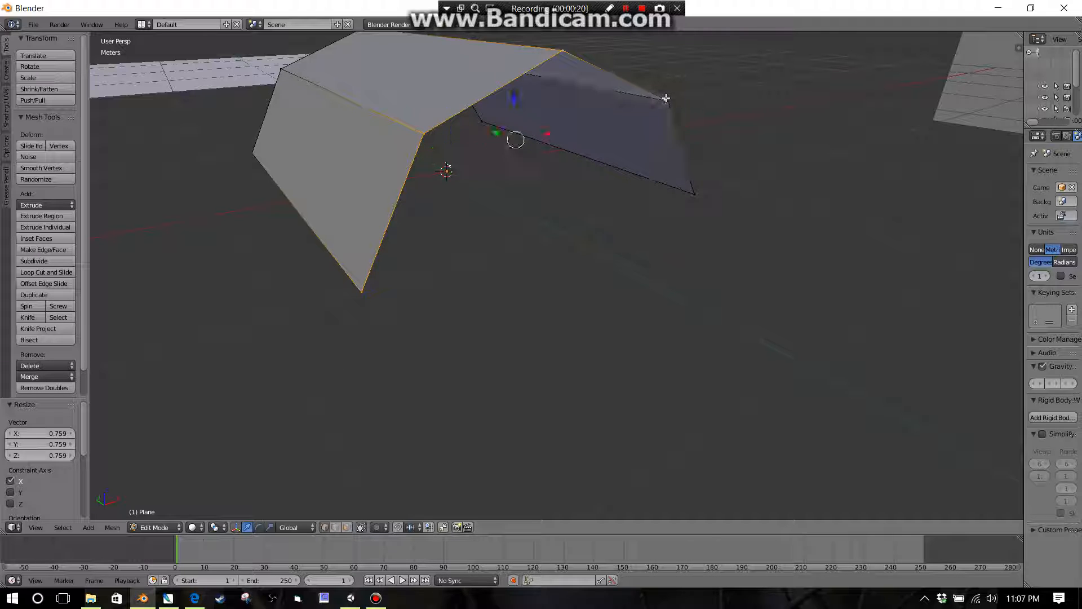
pyautogui.keyDown('shift'); pyautogui.rightClick(695, 192); pyautogui.keyUp('shift')
pyautogui.moveTo(623, 234); pyautogui.dragTo(495, 318, button='middle')
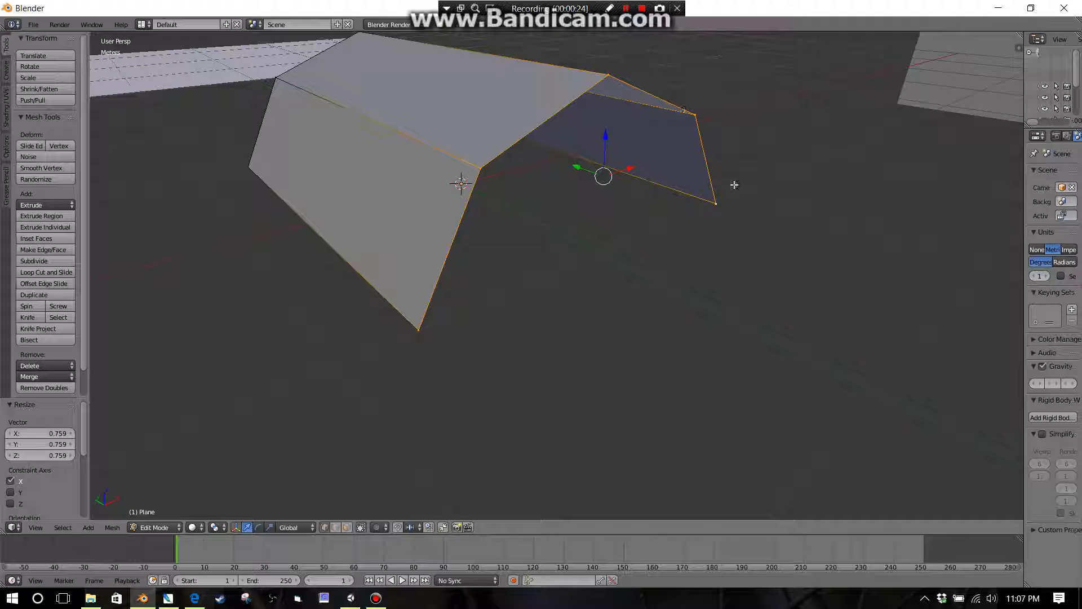
pyautogui.moveTo(671, 254); pyautogui.dragTo(669, 245, button='middle')
pyautogui.press('f')
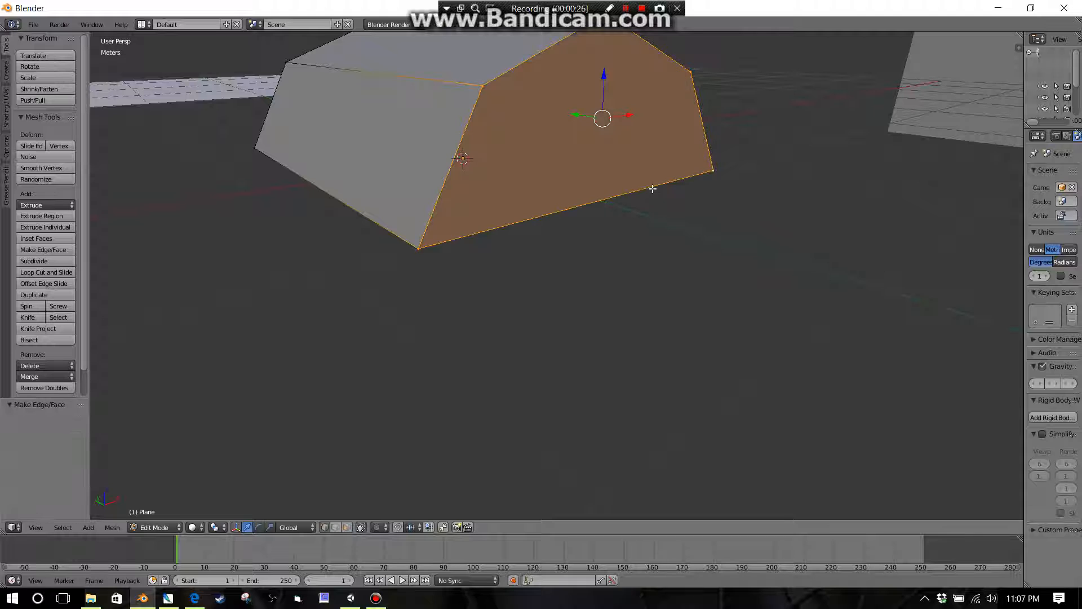
pyautogui.moveTo(549, 198)
pyautogui.mouseDown(button='middle')
pyautogui.moveTo(592, 193)
pyautogui.moveTo(567, 168)
pyautogui.moveTo(626, 211)
pyautogui.moveTo(682, 213)
pyautogui.moveTo(563, 188)
pyautogui.mouseUp(button='middle')
pyautogui.keyDown('shift'); pyautogui.rightClick(562, 176); pyautogui.keyUp('shift')
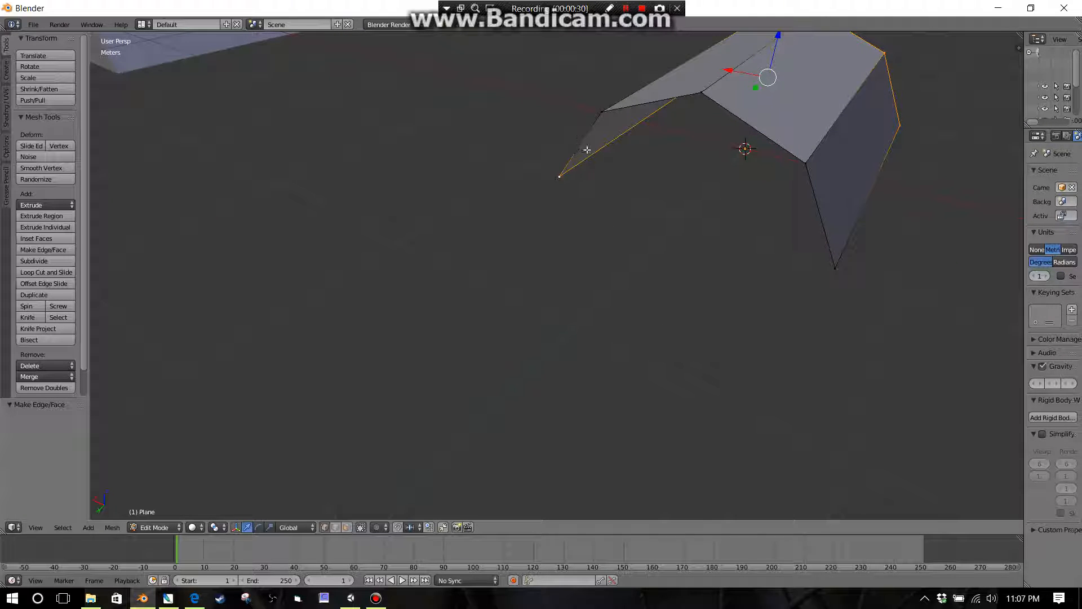
pyautogui.moveTo(679, 195); pyautogui.dragTo(564, 220, button='middle')
pyautogui.keyDown('shift'); pyautogui.rightClick(469, 274); pyautogui.keyUp('shift')
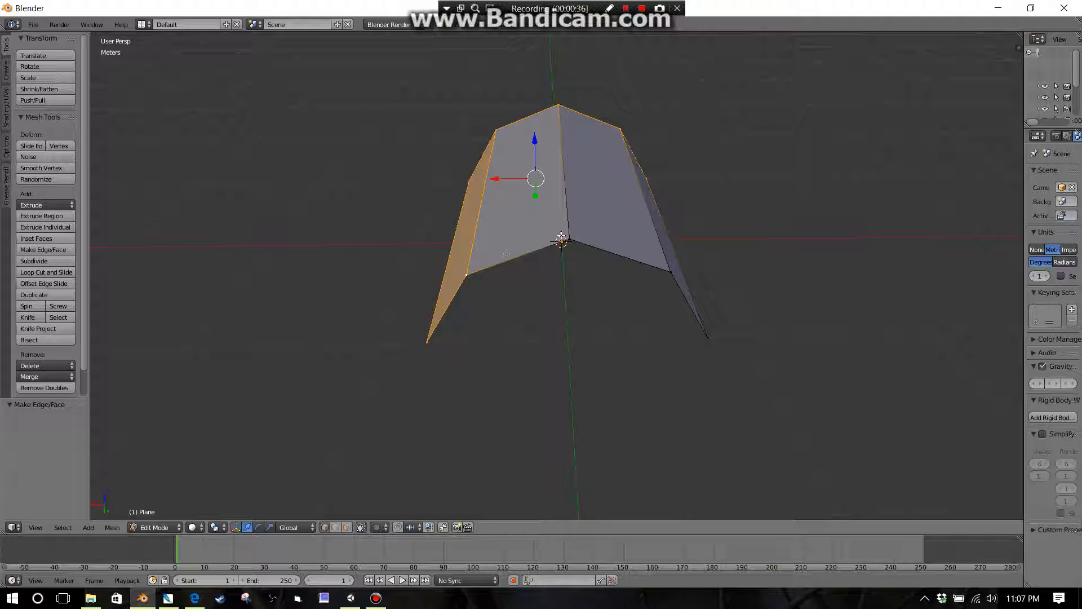
pyautogui.keyDown('shift'); pyautogui.rightClick(573, 240); pyautogui.keyUp('shift')
pyautogui.moveTo(579, 130); pyautogui.dragTo(532, 201, button='middle')
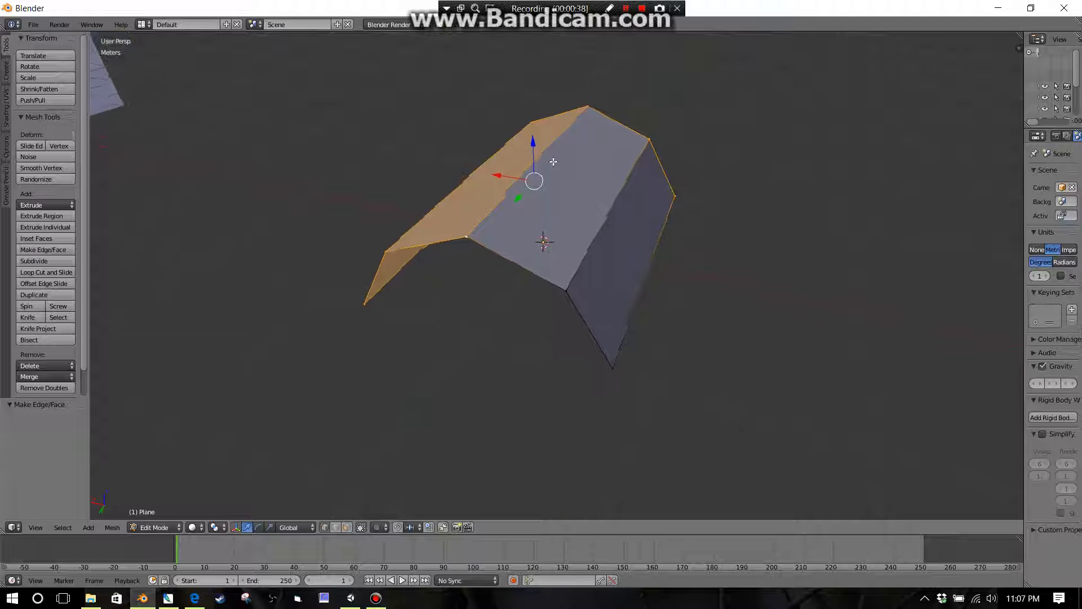
pyautogui.press('a')
# - Box-select the vertices around the remaining open end of the roof and fill it with a face
pyautogui.moveTo(510, 265); pyautogui.dragTo(605, 259, button='middle')
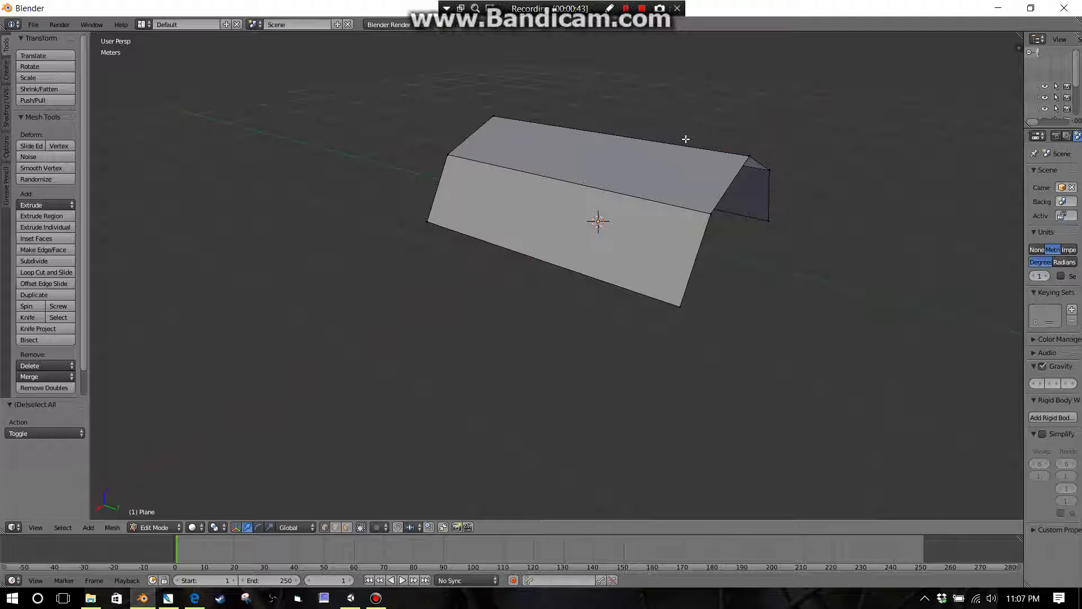
pyautogui.press('b')
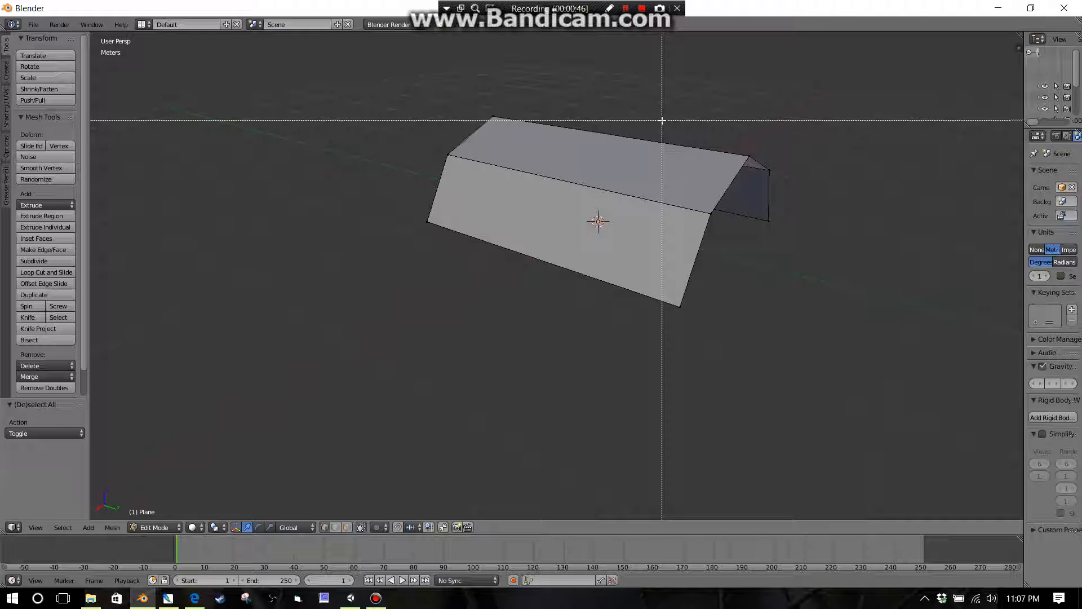
pyautogui.moveTo(659, 115); pyautogui.dragTo(820, 369)
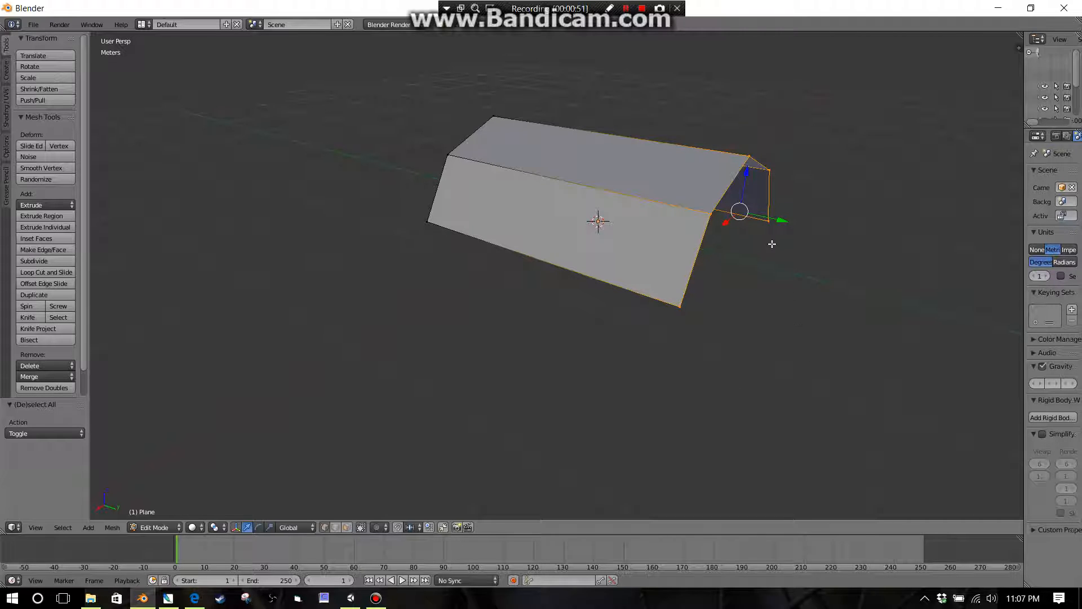
pyautogui.moveTo(772, 244); pyautogui.dragTo(741, 234, button='middle')
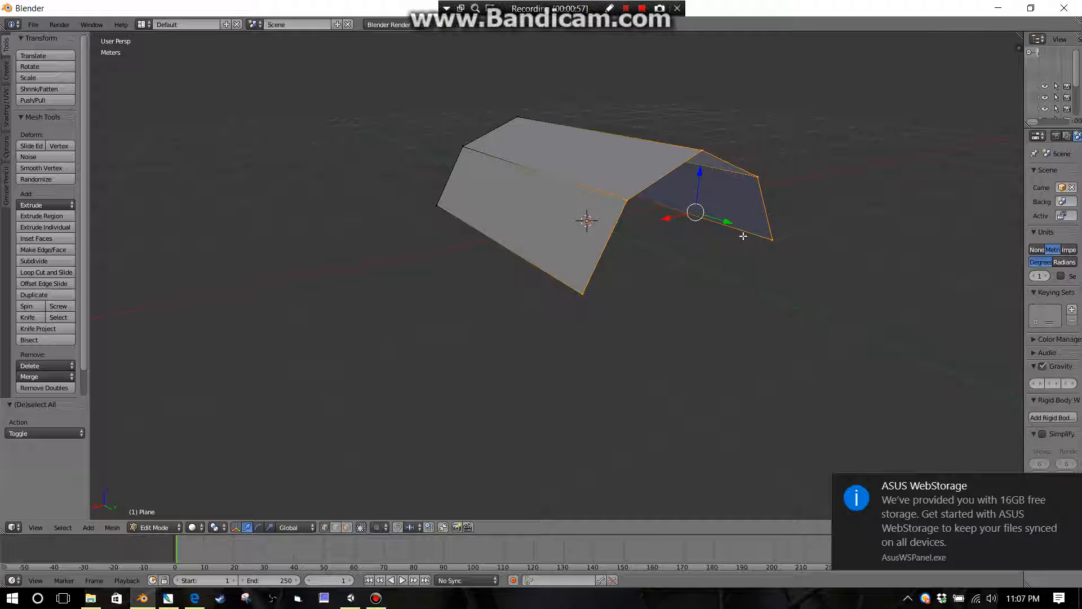
pyautogui.click(1070, 486)
pyautogui.moveTo(755, 321); pyautogui.dragTo(569, 255, button='middle')
pyautogui.scroll(3, 594, 269)
pyautogui.scroll(-3, 594, 268)
pyautogui.press('f')
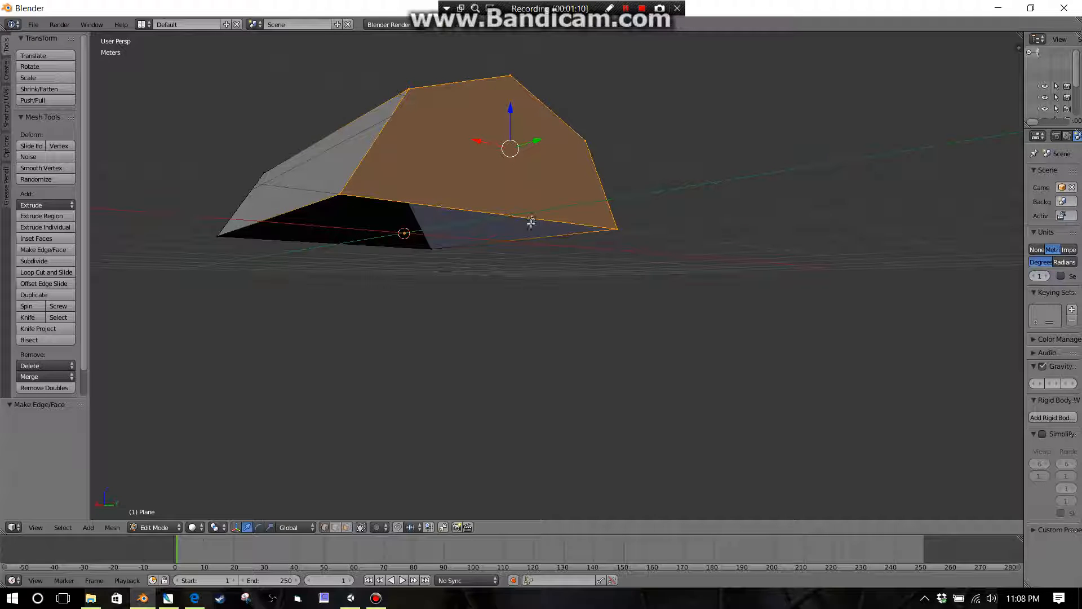
# - Extrude the roof's bottom edge loop straight down along Z by about 70.2 cm to form the house walls
pyautogui.click(335, 526)
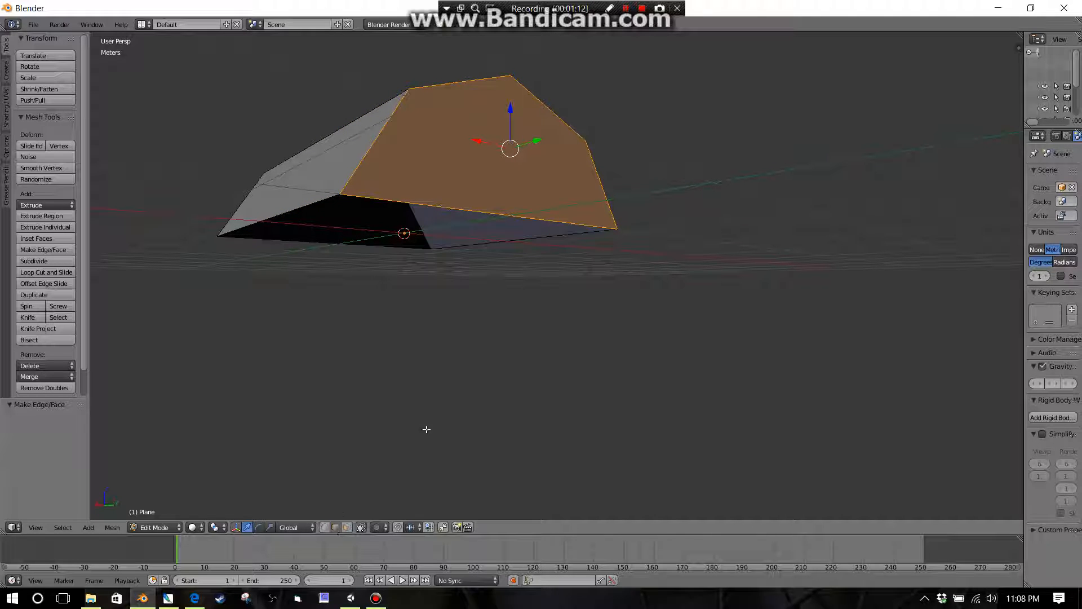
pyautogui.rightClick(555, 222)
pyautogui.moveTo(516, 276); pyautogui.dragTo(566, 227, button='middle')
pyautogui.moveTo(546, 270); pyautogui.dragTo(730, 306, button='middle')
pyautogui.keyDown('alt'); pyautogui.rightClick(625, 240); pyautogui.keyUp('alt')
pyautogui.scroll(-2, 734, 289)
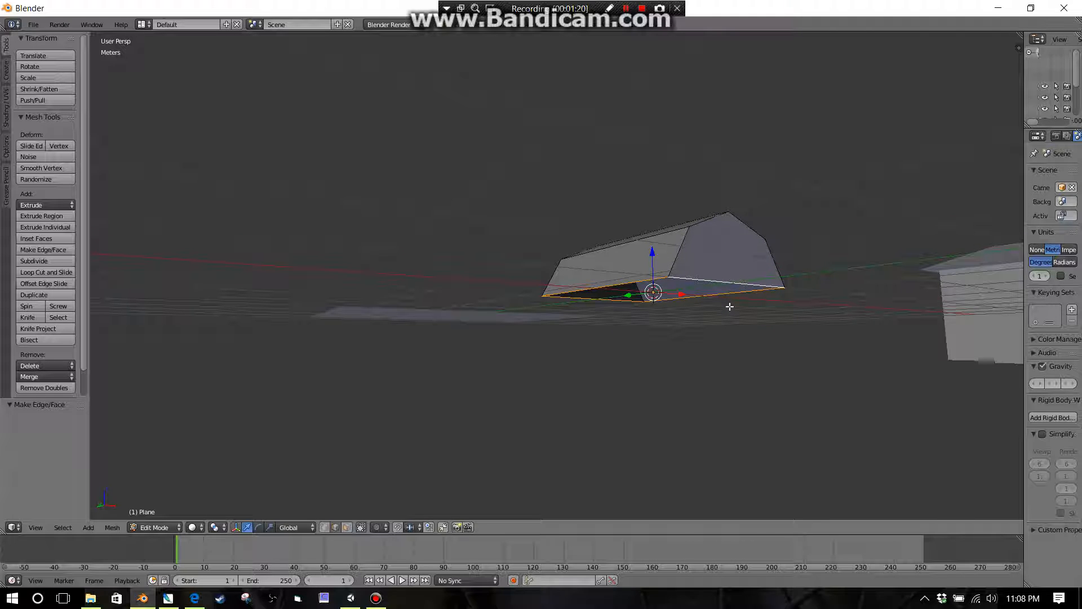
pyautogui.press('e')
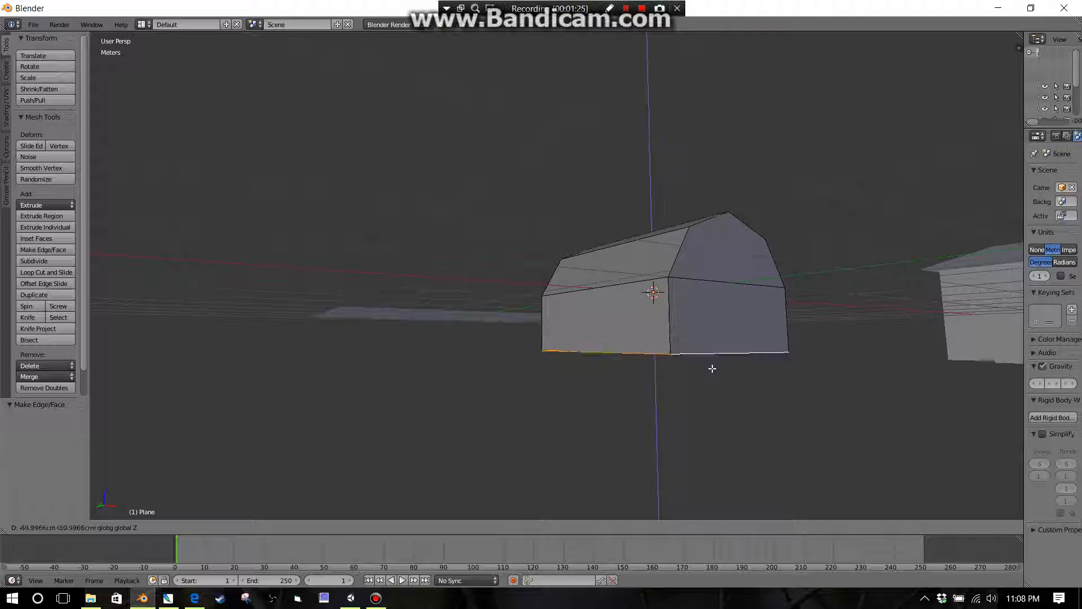
pyautogui.click(712, 373)
pyautogui.moveTo(712, 374); pyautogui.dragTo(683, 379, button='middle')
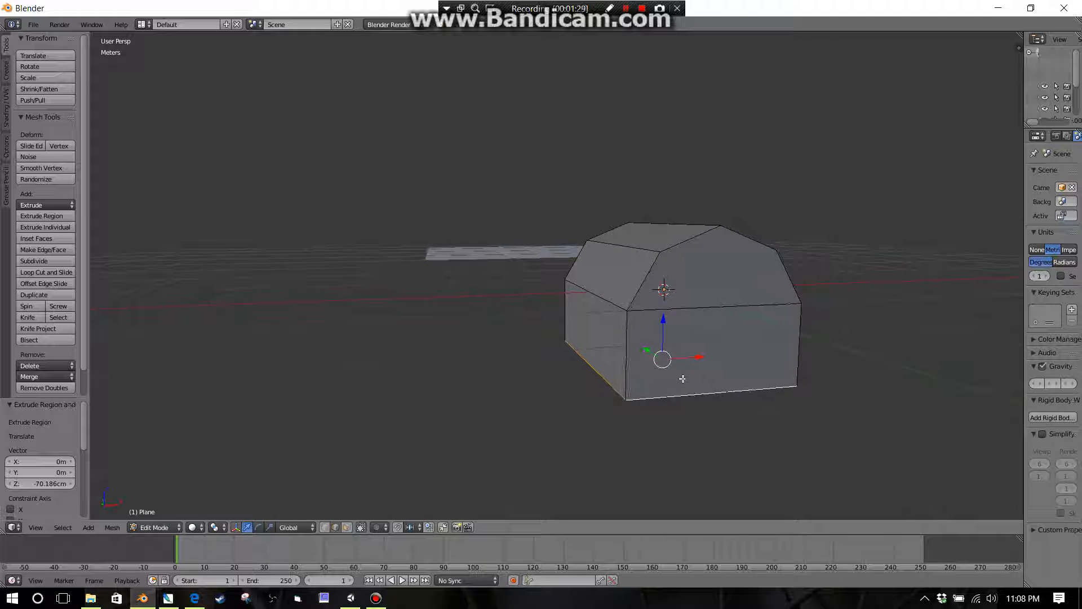
# - Extrude the sloped roof faces in place and scale them up slightly so the roof overhangs the walls
pyautogui.click(347, 528)
pyautogui.rightClick(609, 270)
pyautogui.moveTo(608, 269); pyautogui.dragTo(661, 289, button='middle')
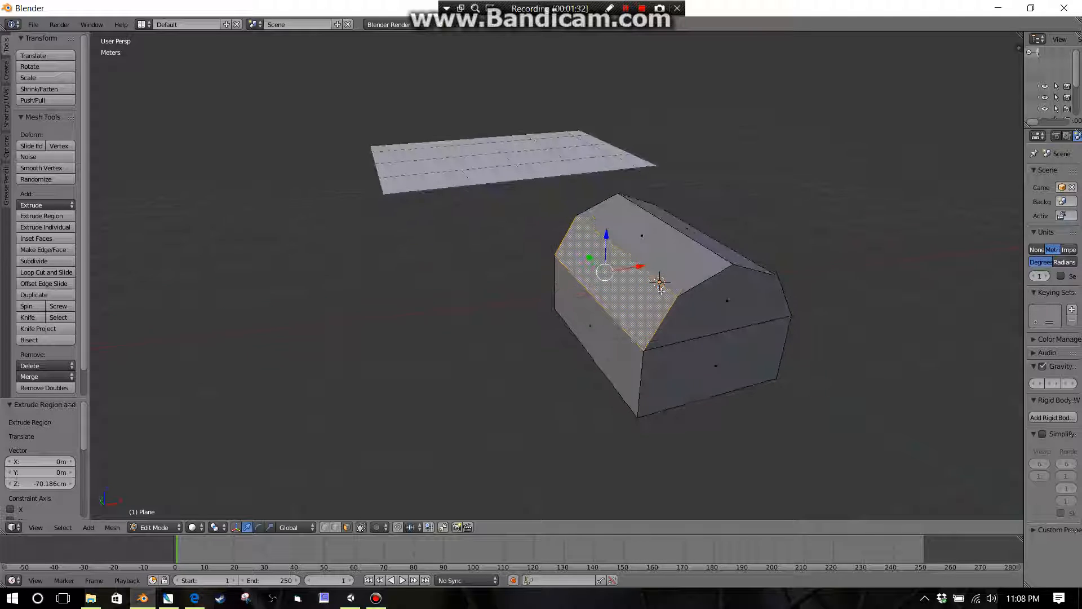
pyautogui.keyDown('shift'); pyautogui.rightClick(673, 250); pyautogui.keyUp('shift')
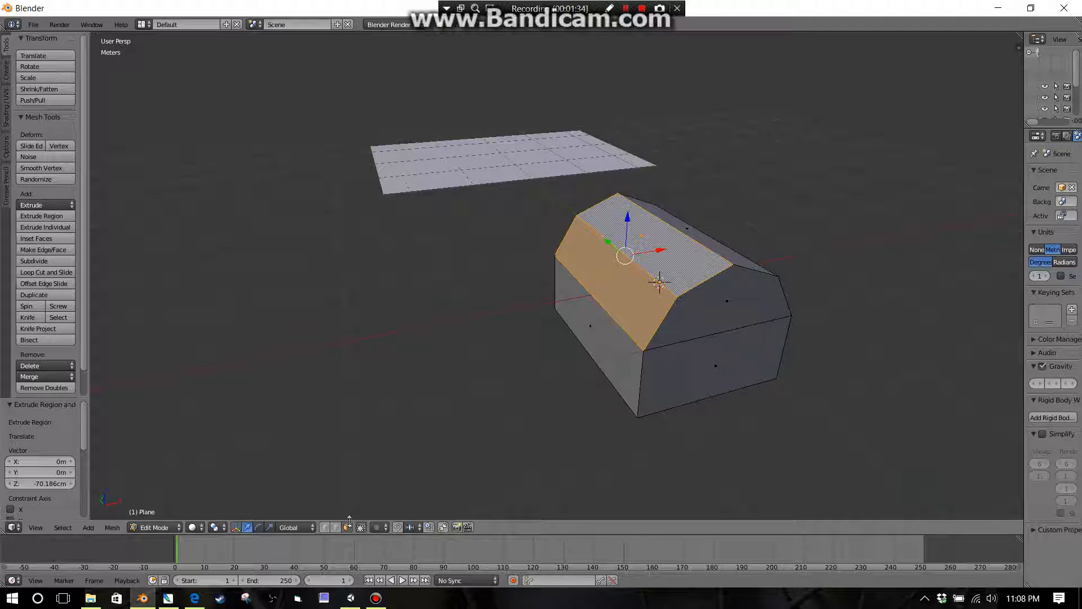
pyautogui.keyDown('shift'); pyautogui.rightClick(701, 239); pyautogui.keyUp('shift')
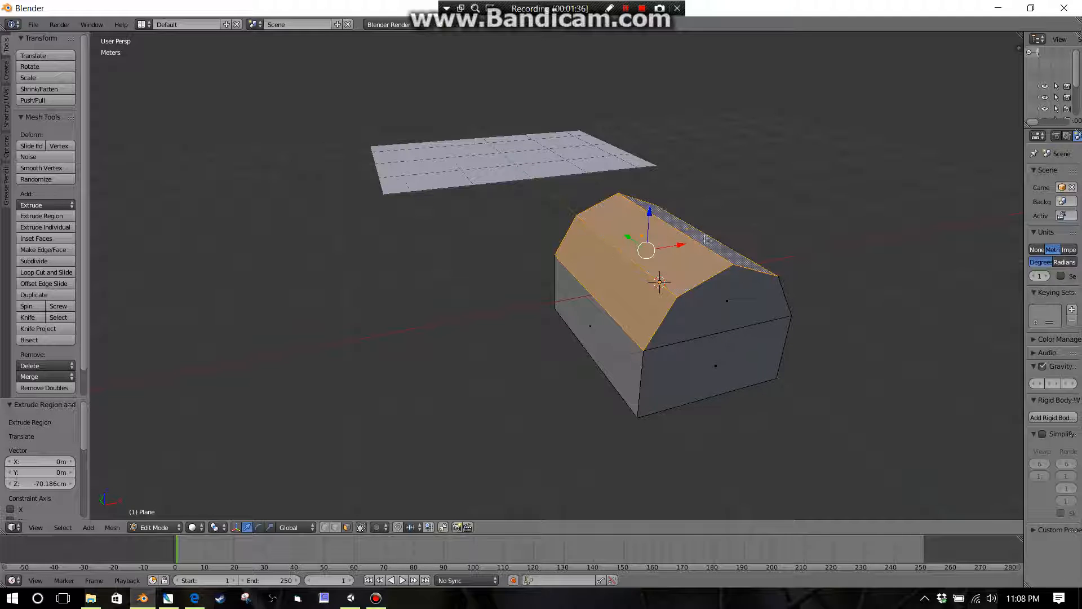
pyautogui.moveTo(701, 240); pyautogui.dragTo(787, 367, button='middle')
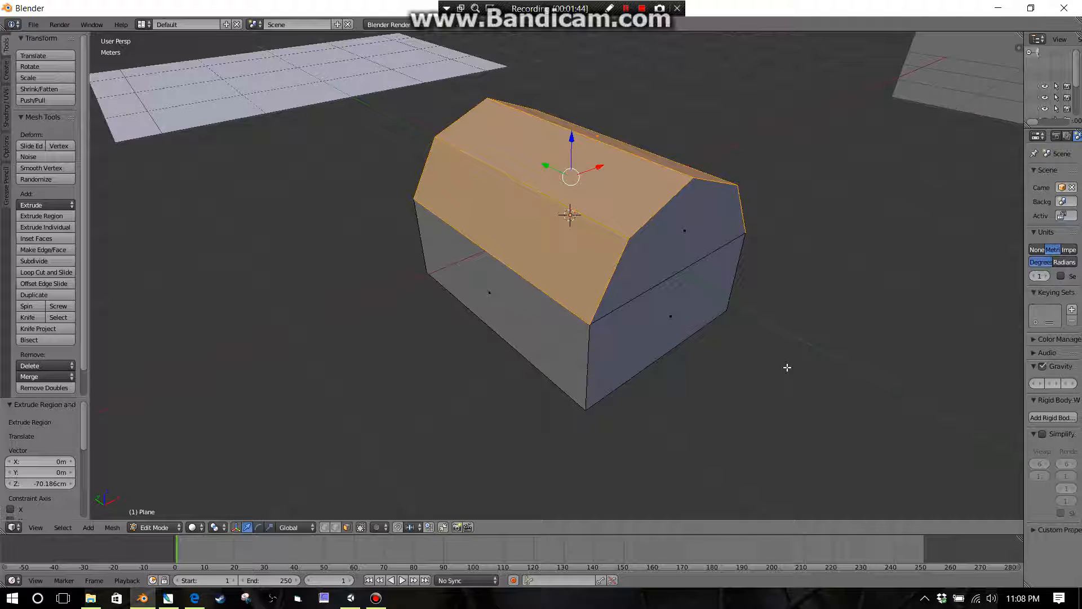
pyautogui.press('e')
pyautogui.rightClick(782, 289)
pyautogui.press('s')
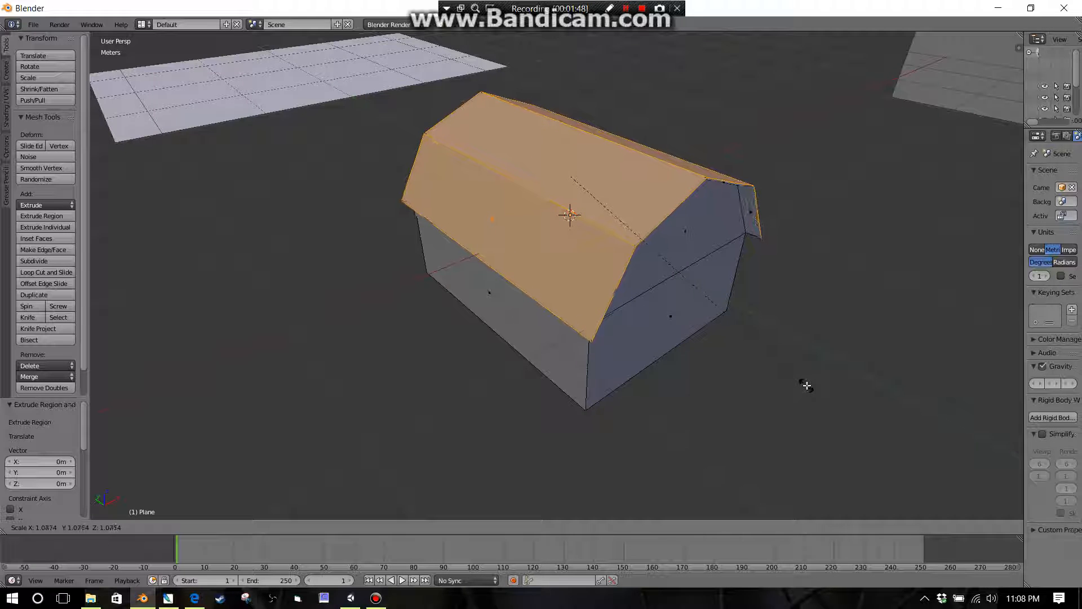
pyautogui.click(806, 382)
# - Inspect the overhanging roof and walls of the gambrel house from several angles
pyautogui.moveTo(806, 381); pyautogui.dragTo(621, 308, button='middle')
pyautogui.press('Tab')
pyautogui.scroll(2, 646, 373)
pyautogui.press('Tab')
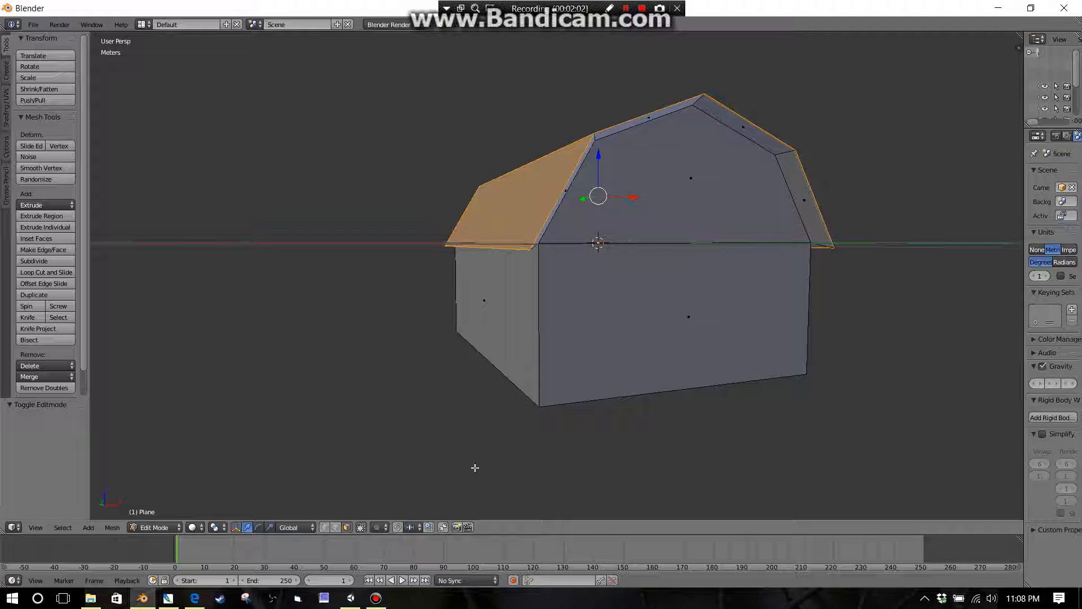
pyautogui.moveTo(475, 467); pyautogui.dragTo(500, 493, button='middle')
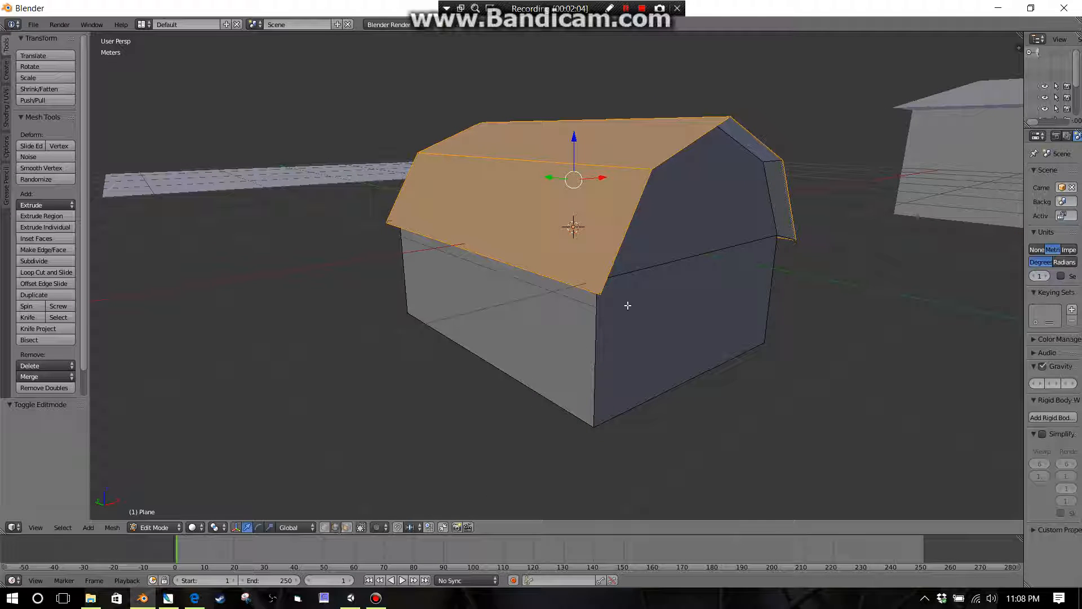
pyautogui.rightClick(648, 267)
pyautogui.moveTo(657, 335); pyautogui.dragTo(648, 247, button='middle')
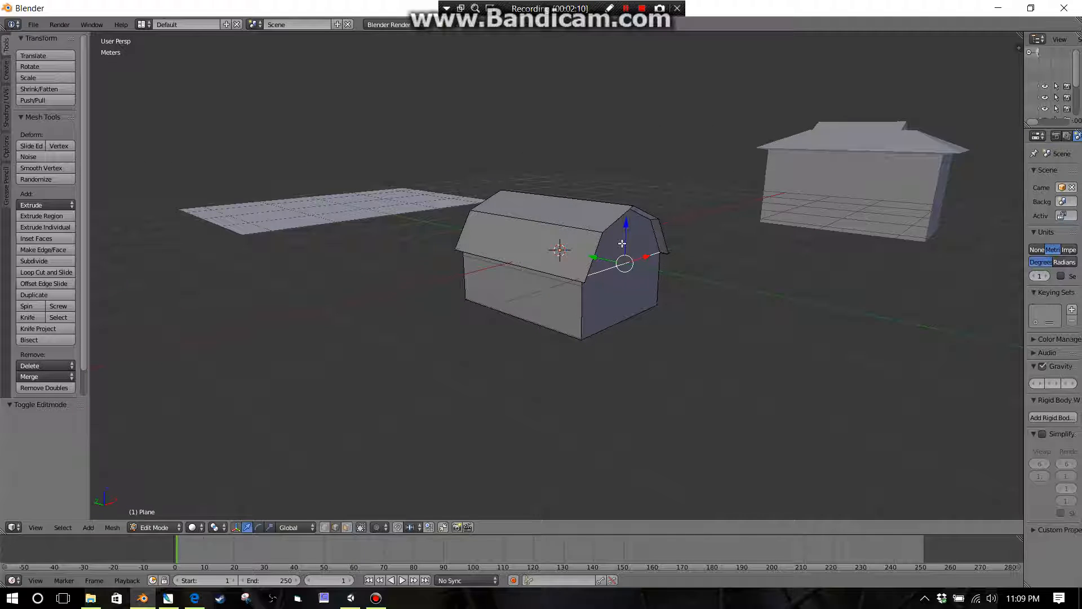
pyautogui.moveTo(613, 316); pyautogui.dragTo(622, 336, button='middle')
pyautogui.scroll(1, 622, 335)
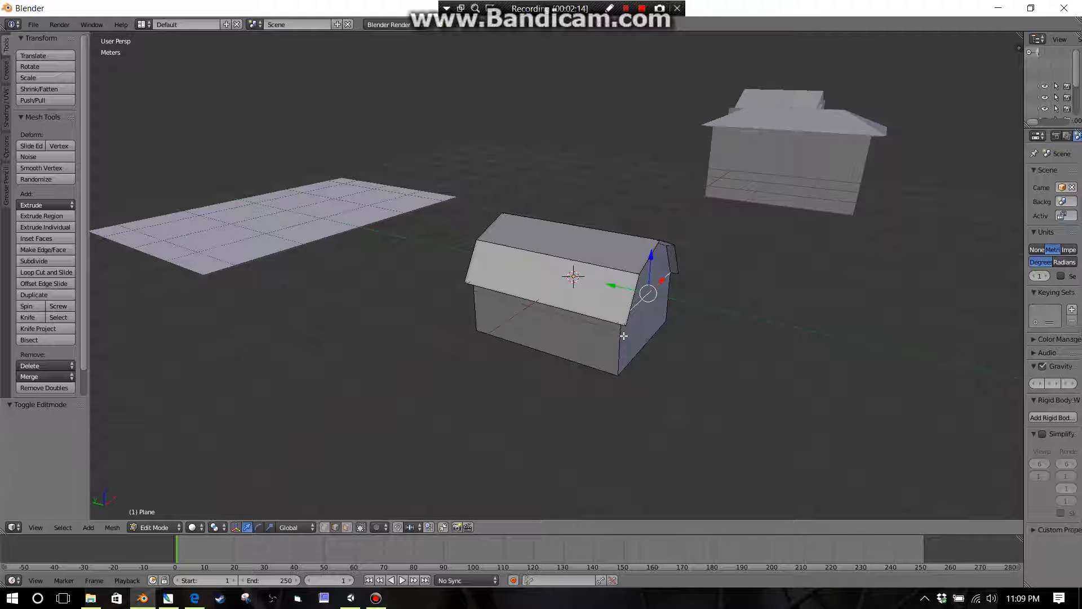
# - Return to Object Mode and move the gambrel house about 11.2 m along the X axis
pyautogui.press('Tab')
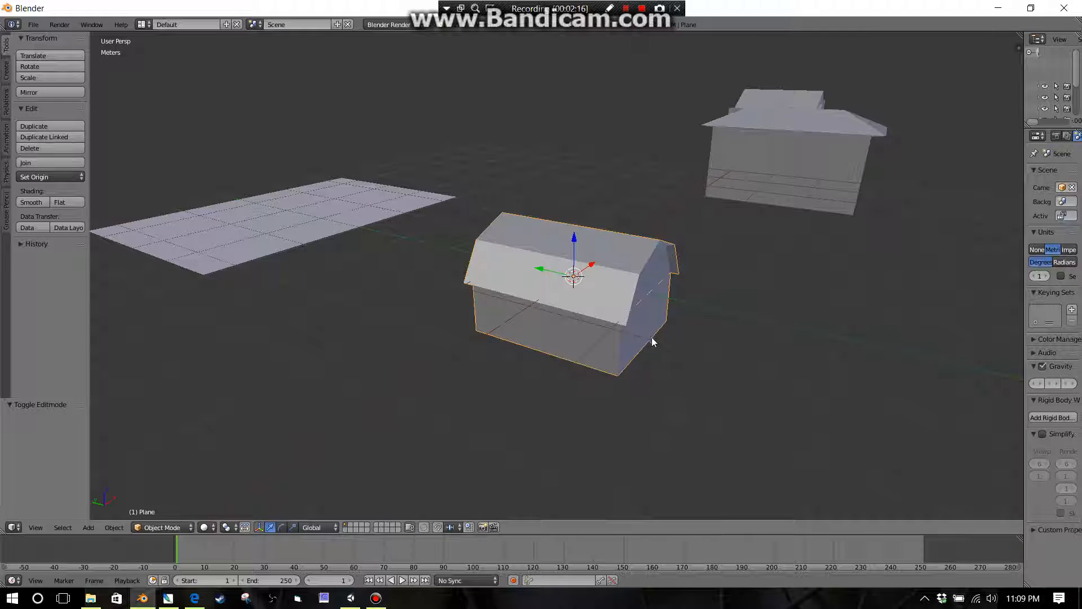
pyautogui.scroll(-2, 673, 350)
pyautogui.press('g')
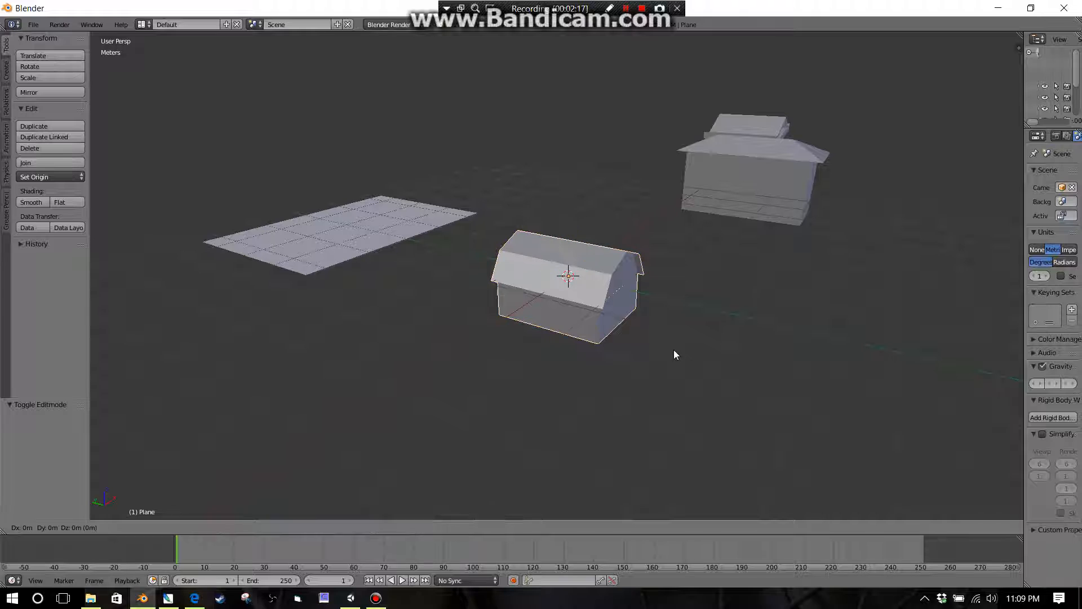
pyautogui.press('x')
pyautogui.click(836, 217)
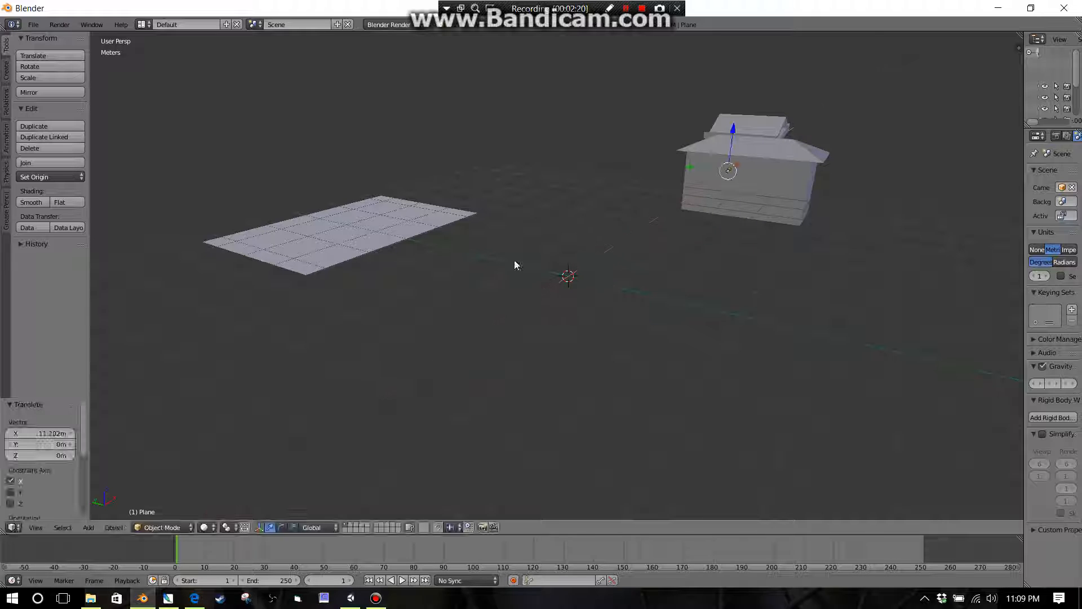
# - Show the viewport with textured shading and examine the mansard drawing on the roof types reference sheet
pyautogui.moveTo(514, 261); pyautogui.dragTo(573, 342, button='middle')
pyautogui.hotkey('alt', 'z')
pyautogui.scroll(3, 536, 189)
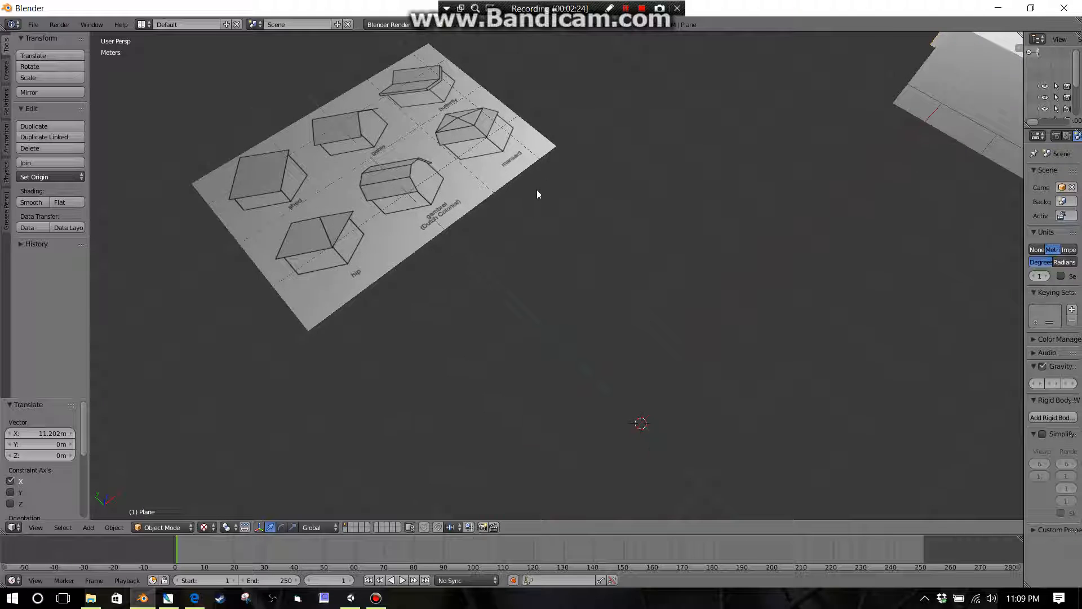
pyautogui.moveTo(553, 184); pyautogui.dragTo(560, 280, button='middle')
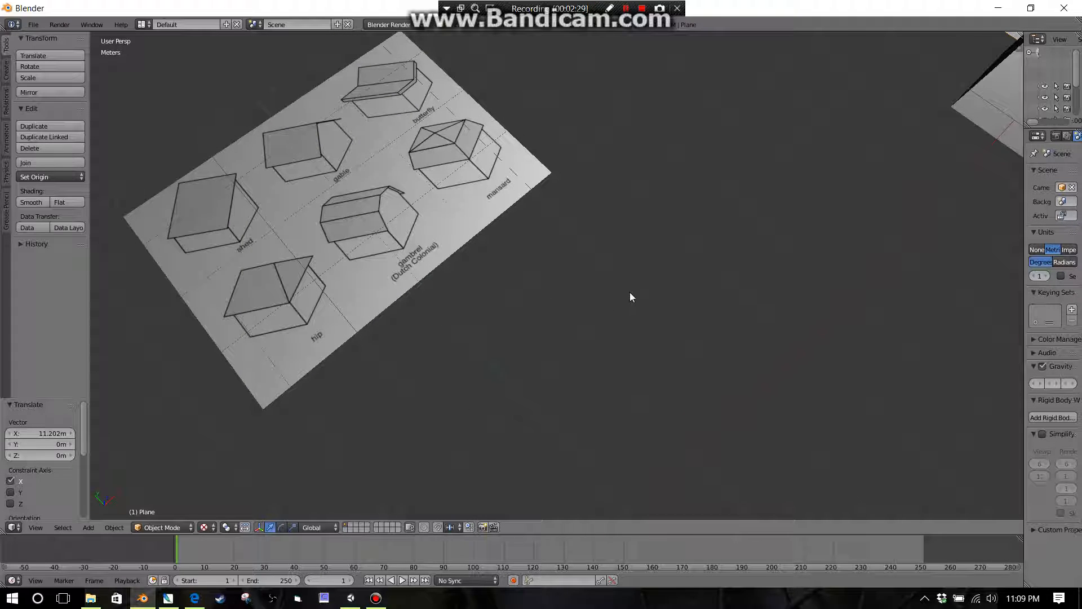
pyautogui.moveTo(630, 297); pyautogui.dragTo(644, 255, button='middle')
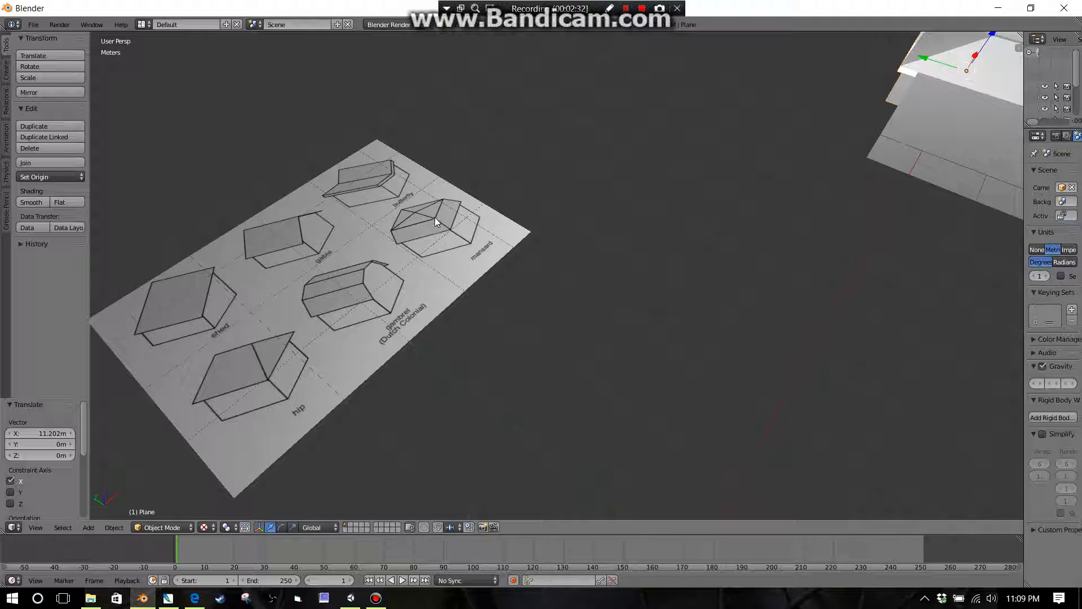
pyautogui.scroll(-4, 484, 245)
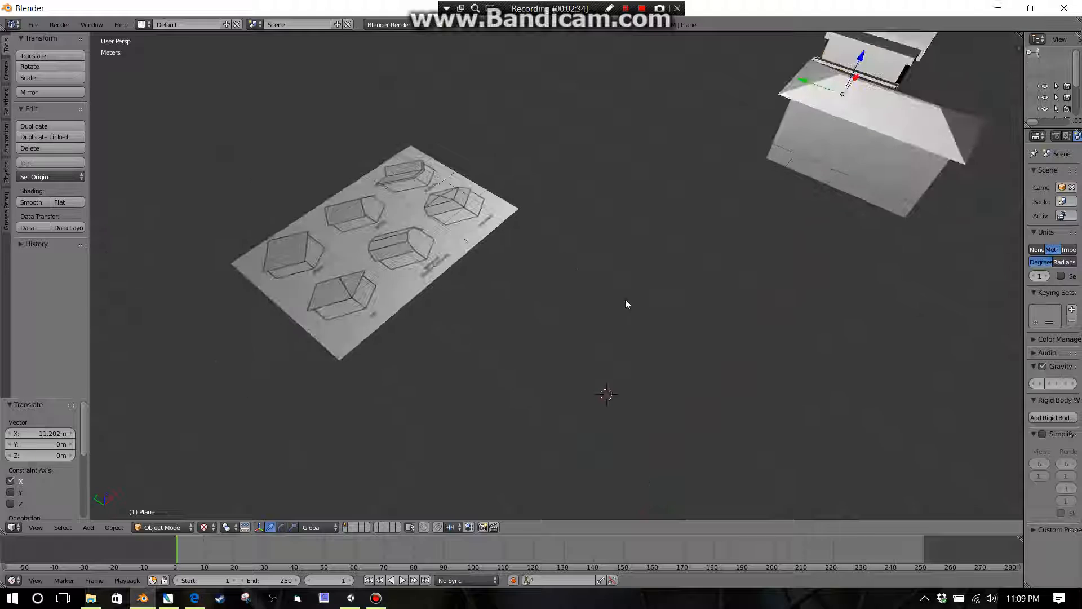
pyautogui.moveTo(721, 282); pyautogui.dragTo(652, 247, button='middle')
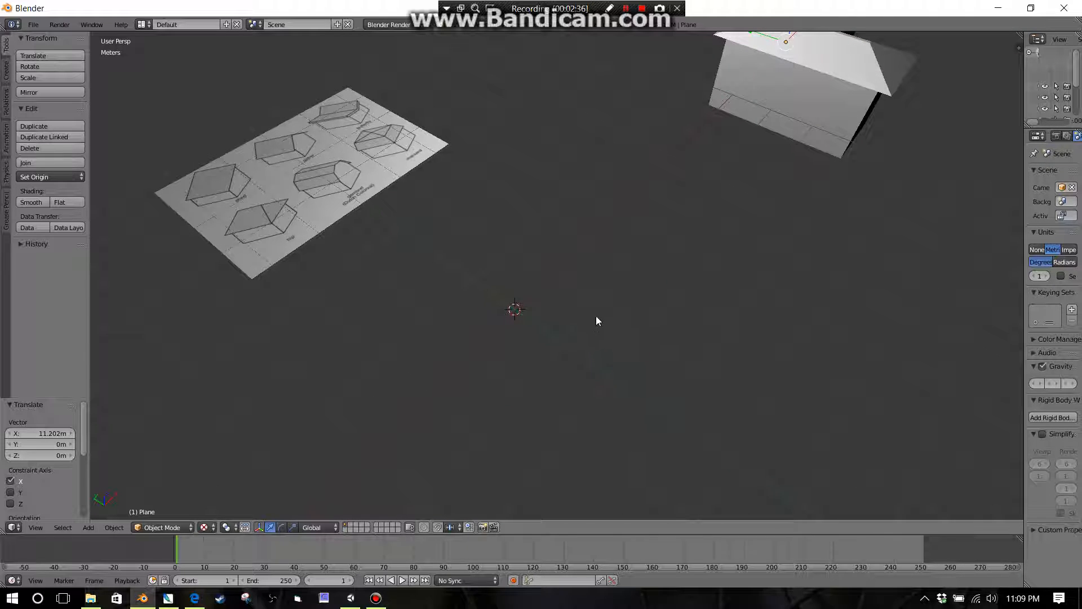
pyautogui.moveTo(596, 317); pyautogui.dragTo(597, 306, button='middle')
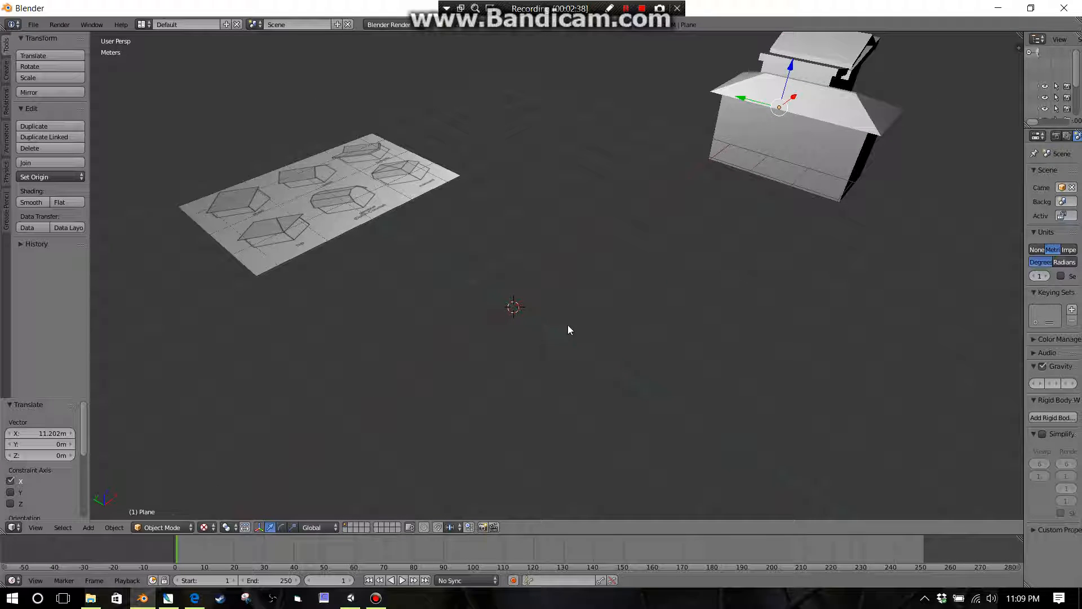
# - Deselect the gambrel house and add a new cube with a 1 m radius at the scene origin
pyautogui.scroll(-4, 770, 164)
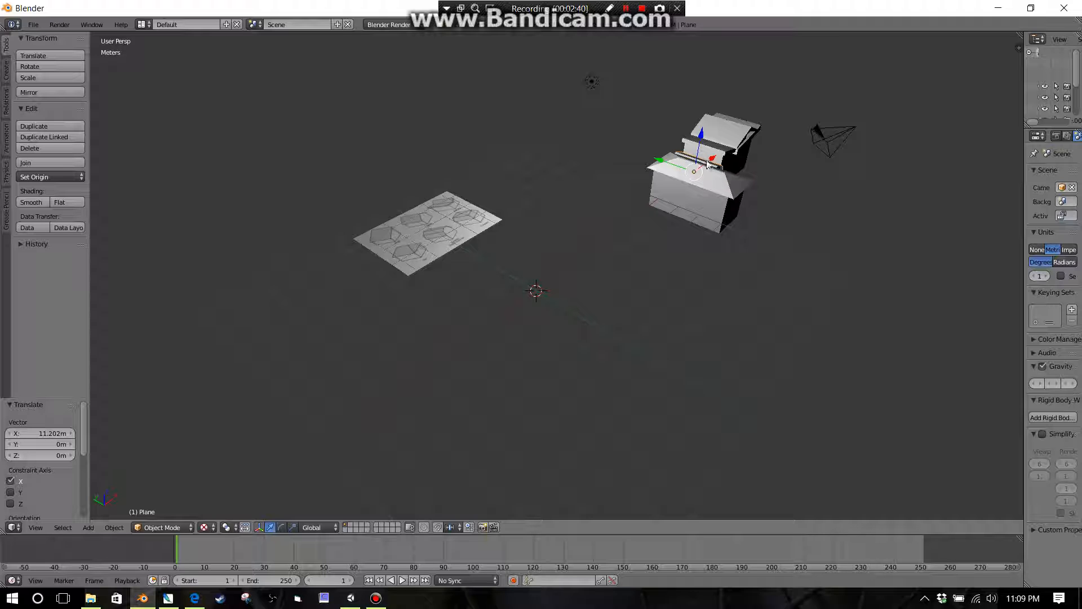
pyautogui.press('a')
pyautogui.scroll(2, 552, 294)
pyautogui.hotkey('shift', 'a')
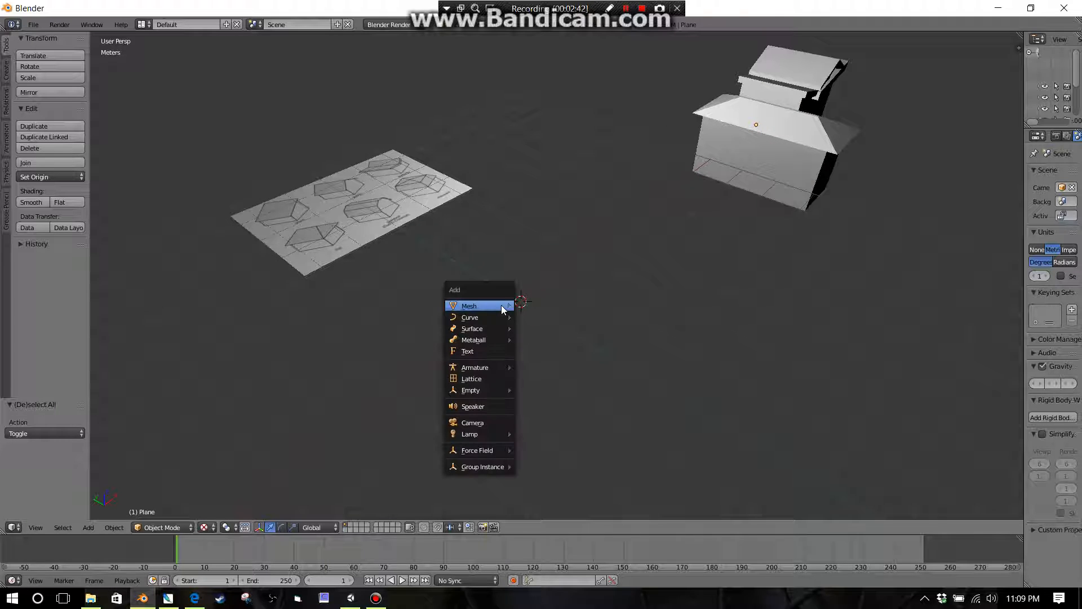
pyautogui.moveTo(507, 315)
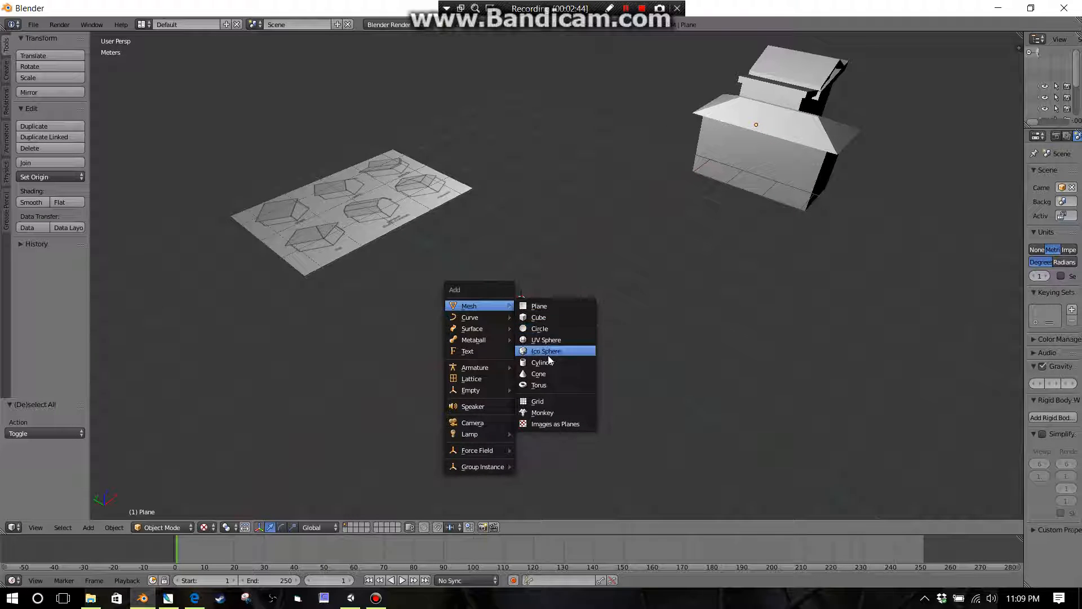
pyautogui.click(550, 319)
pyautogui.moveTo(551, 328); pyautogui.dragTo(629, 299, button='middle')
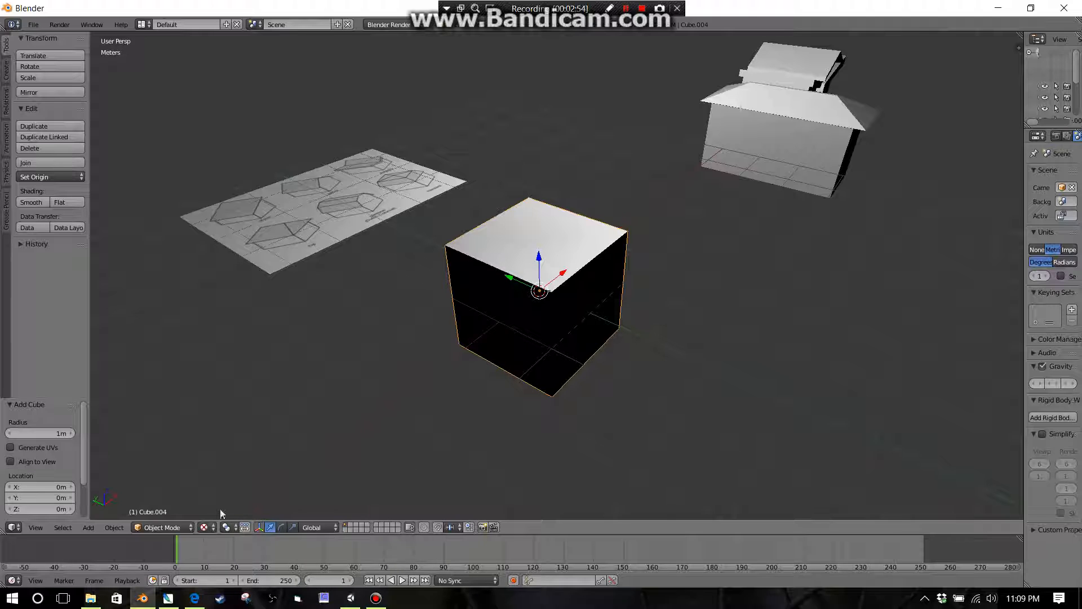
# - In Edit Mode, extrude the new cube's top face in place and scale it up to about 1.19 as an overhang
pyautogui.press('Tab')
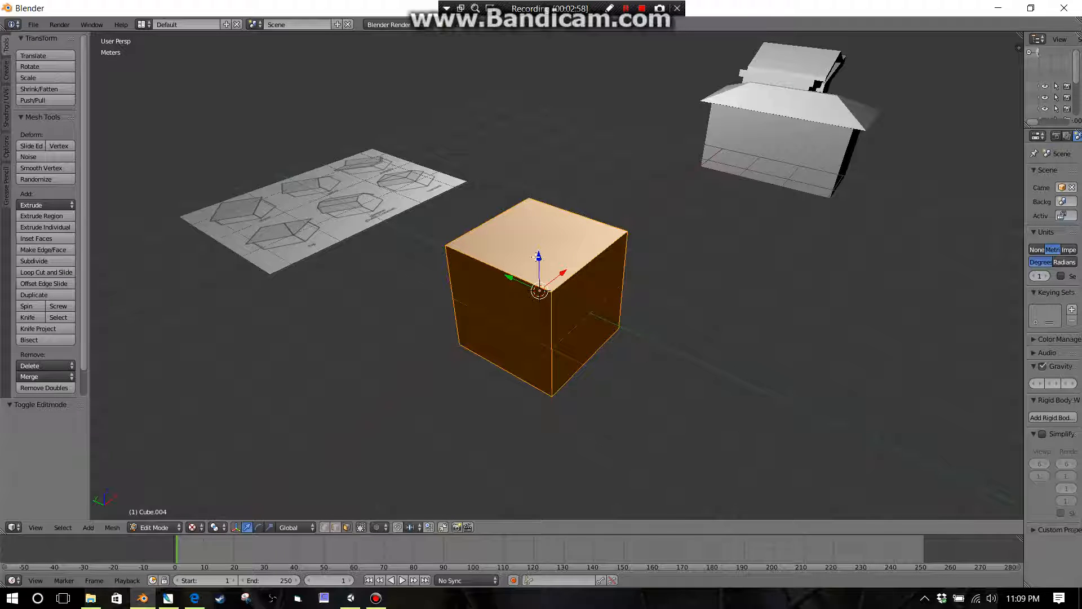
pyautogui.click(539, 255)
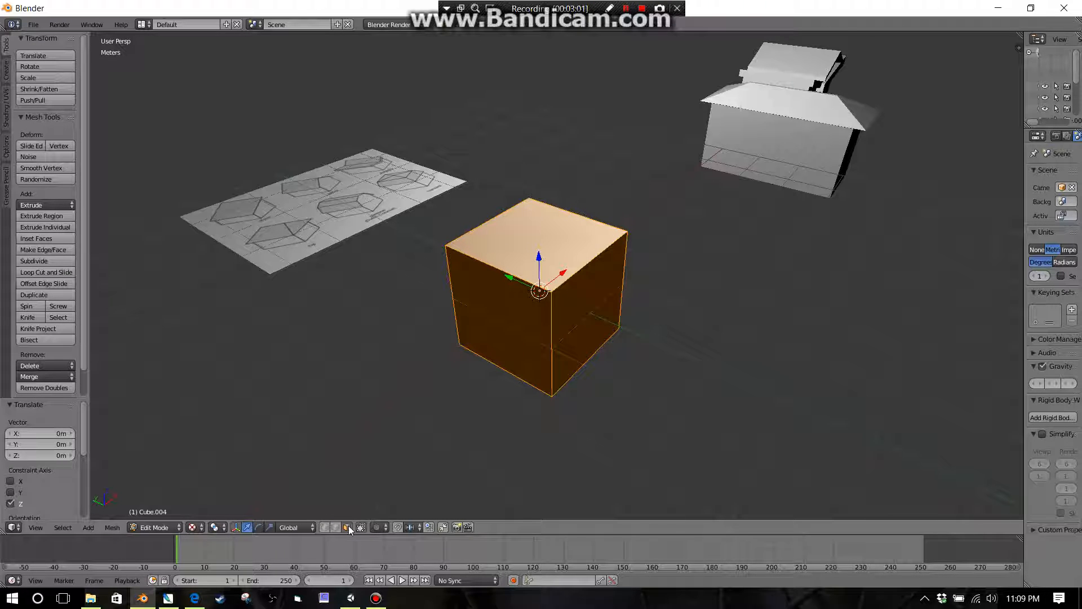
pyautogui.rightClick(533, 237)
pyautogui.scroll(-1, 607, 256)
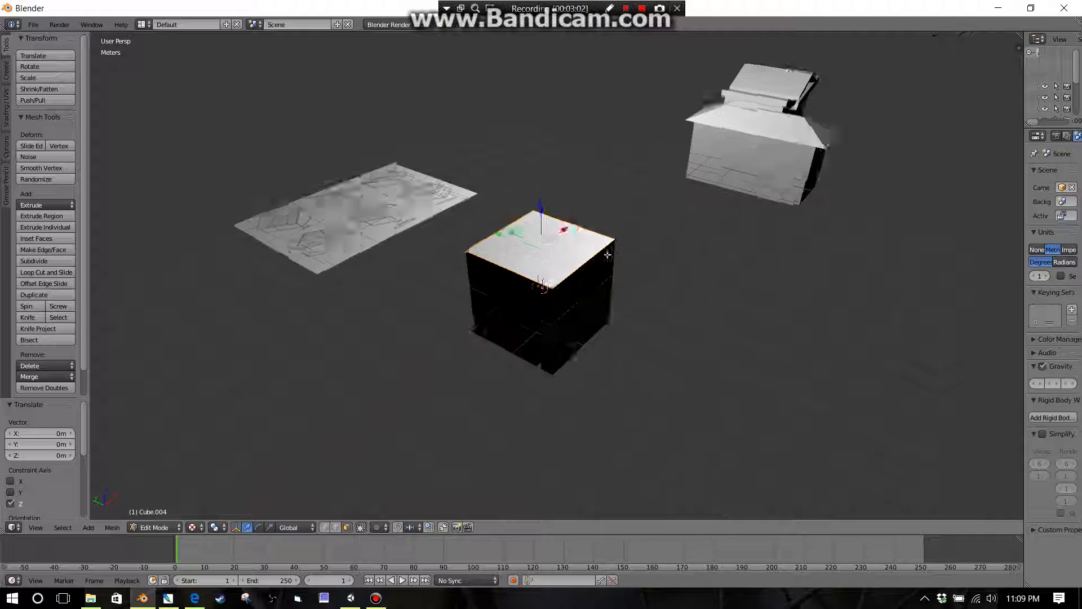
pyautogui.scroll(2, 608, 255)
pyautogui.scroll(1, 607, 255)
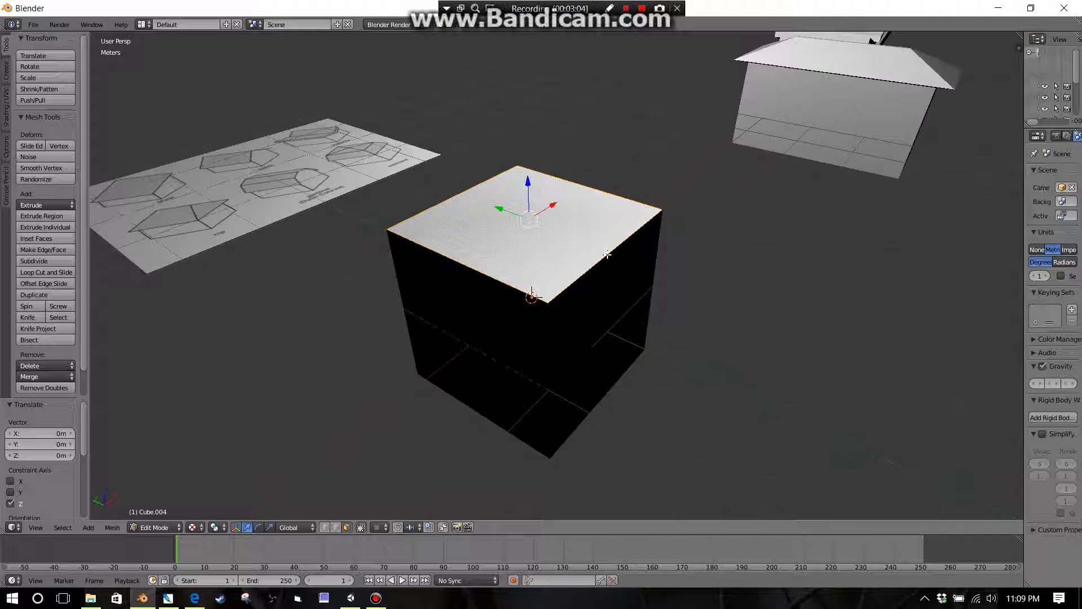
pyautogui.scroll(-1, 607, 255)
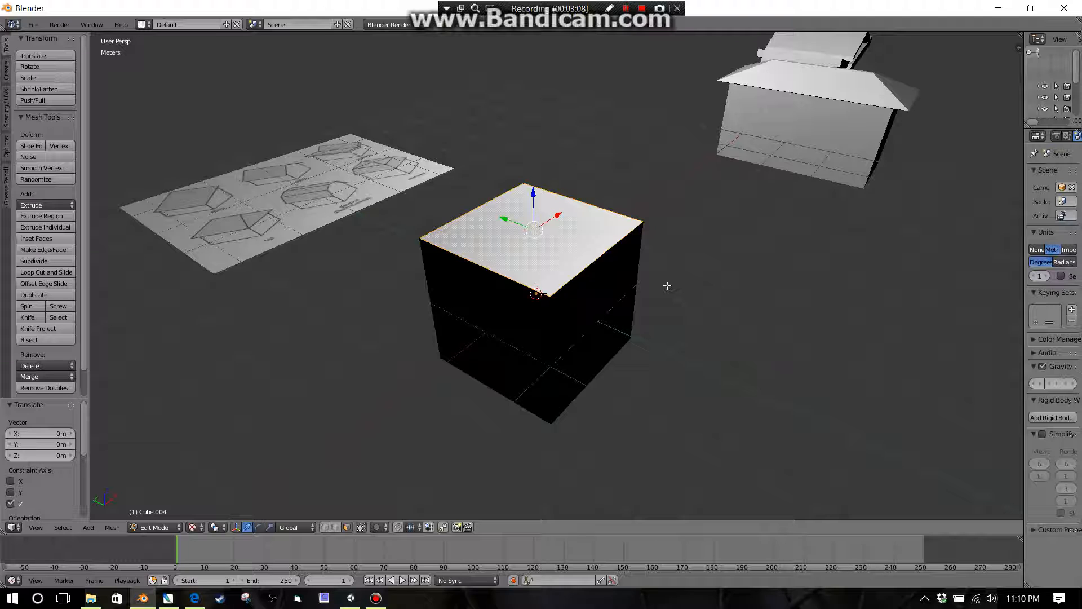
pyautogui.press('e')
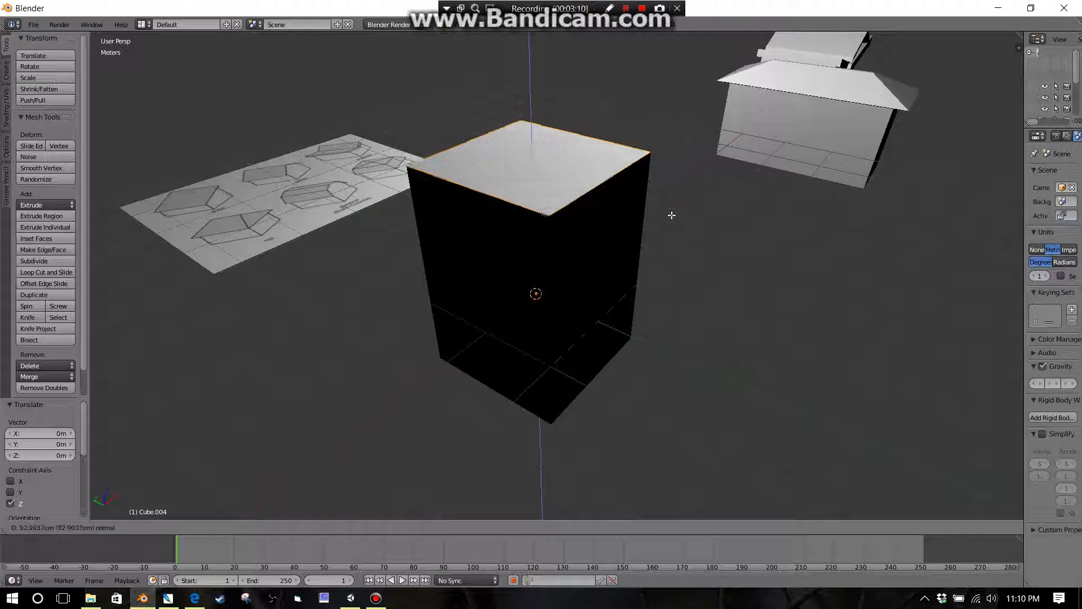
pyautogui.rightClick(670, 213)
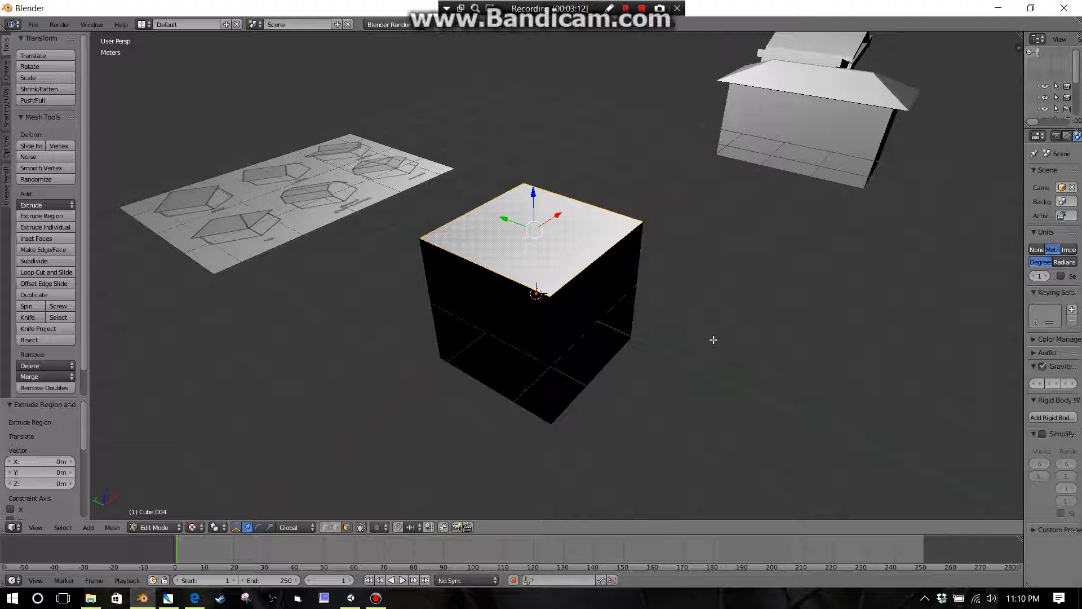
pyautogui.press('s')
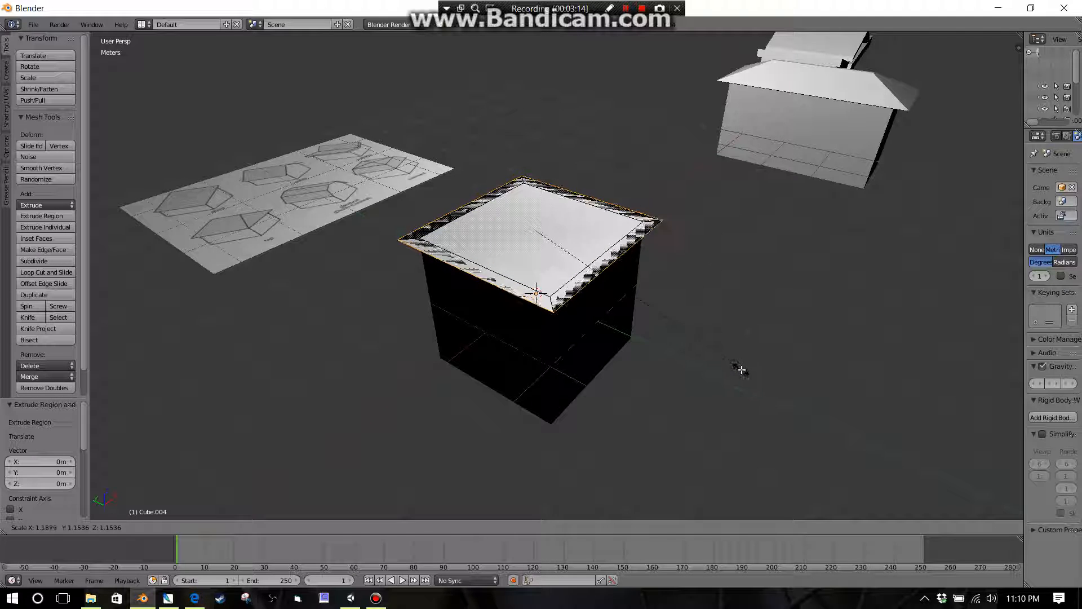
pyautogui.click(741, 369)
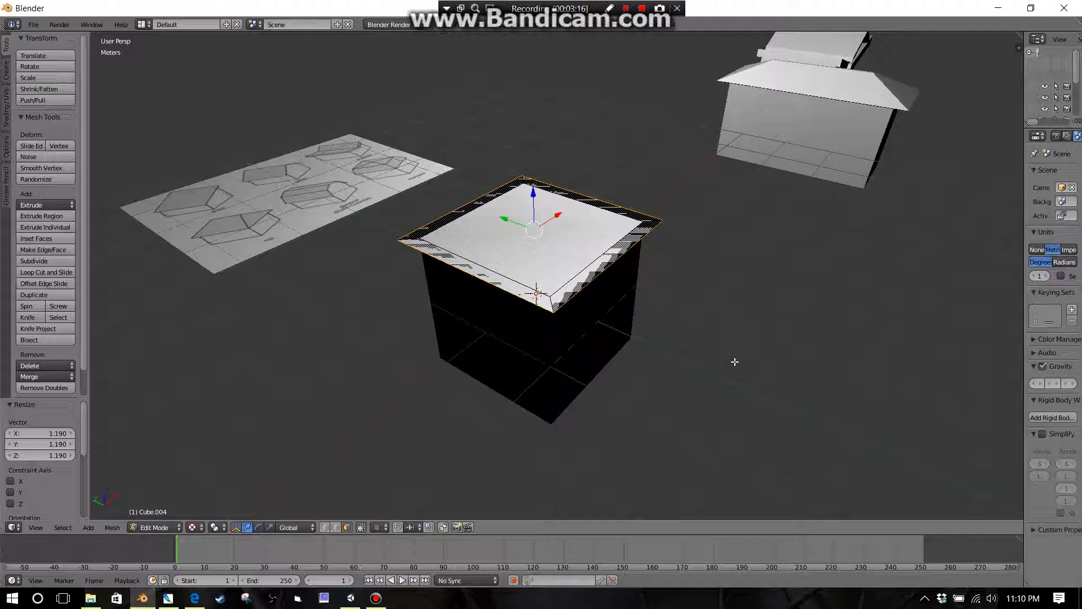
# - Extrude the enlarged top face upward about 63 cm and show the viewport with solid shading
pyautogui.moveTo(734, 358)
pyautogui.mouseDown(button='middle')
pyautogui.moveTo(724, 314)
pyautogui.moveTo(733, 359)
pyautogui.mouseUp(button='middle')
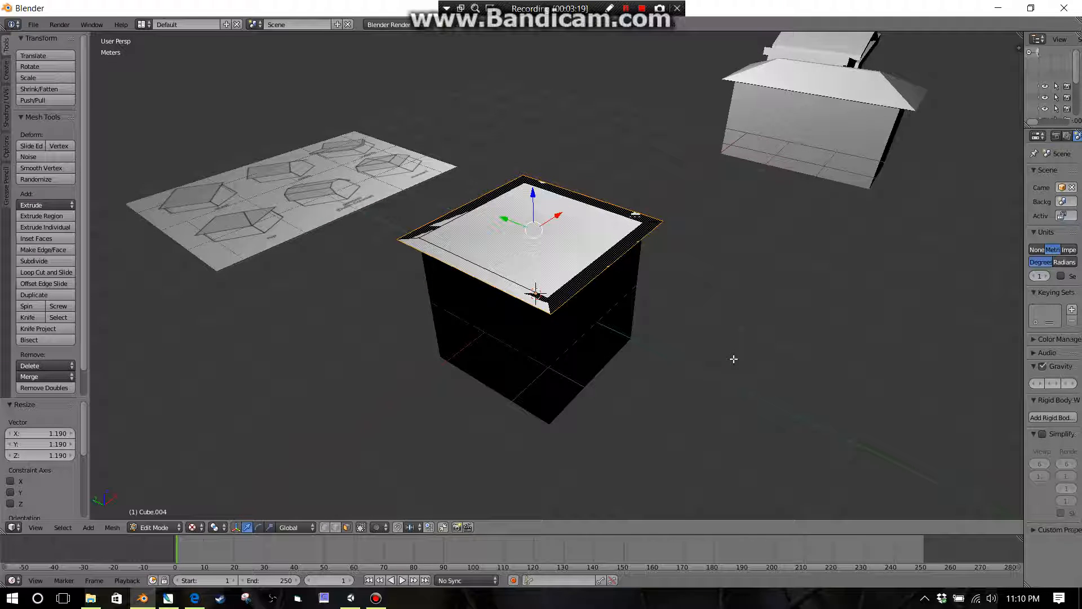
pyautogui.moveTo(734, 348); pyautogui.dragTo(736, 341, button='middle')
pyautogui.press('e')
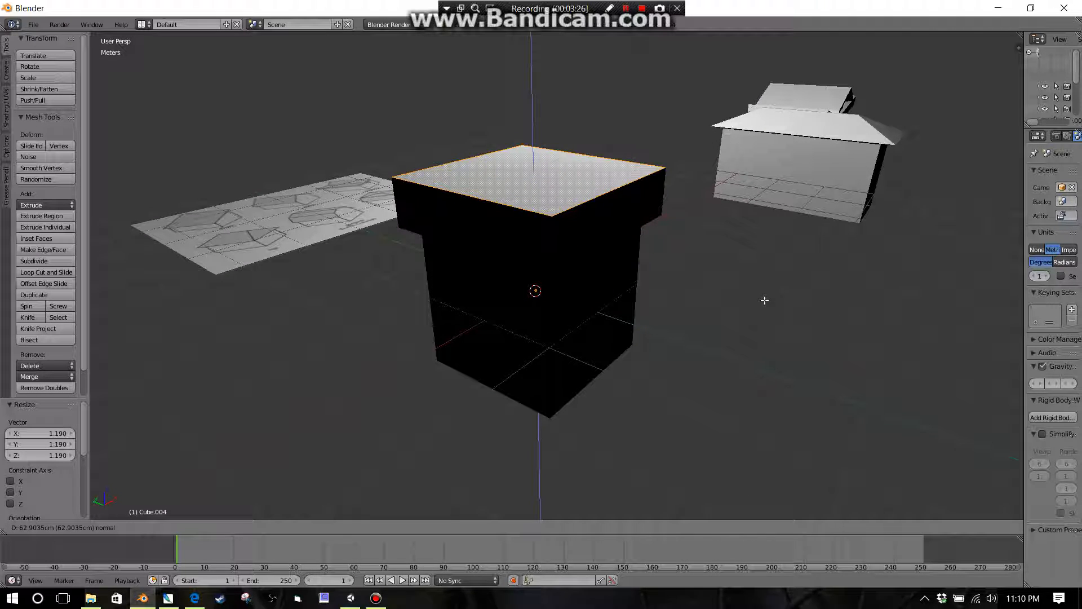
pyautogui.click(764, 300)
pyautogui.hotkey('alt', 'z')
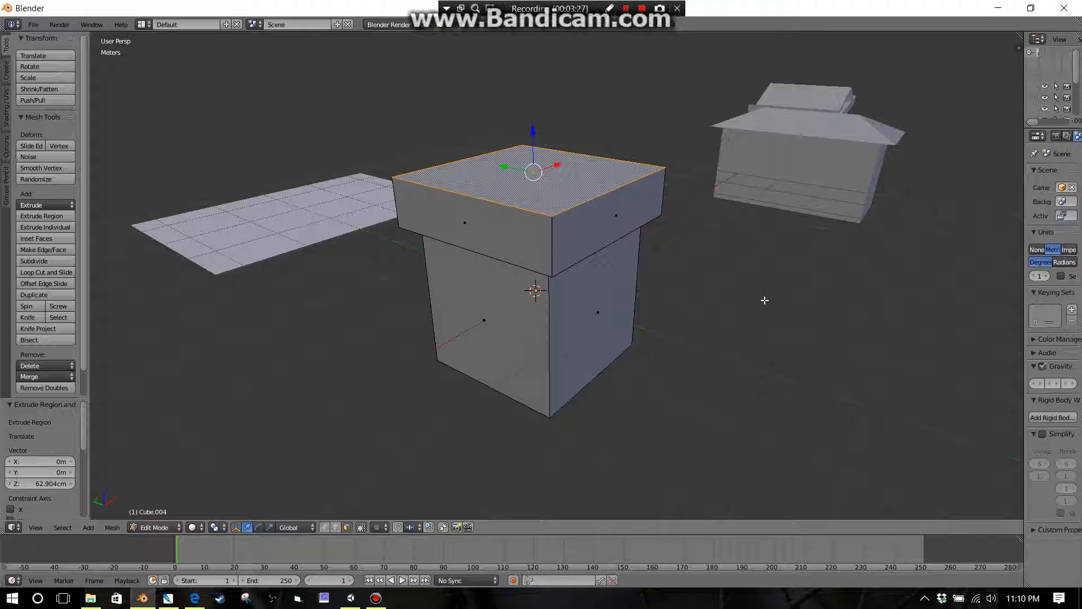
# - Deselect everything and examine the proportions of the overhanging roof slab from several angles
pyautogui.scroll(-2, 726, 288)
pyautogui.moveTo(716, 294)
pyautogui.mouseDown(button='middle')
pyautogui.moveTo(717, 309)
pyautogui.moveTo(717, 272)
pyautogui.mouseUp(button='middle')
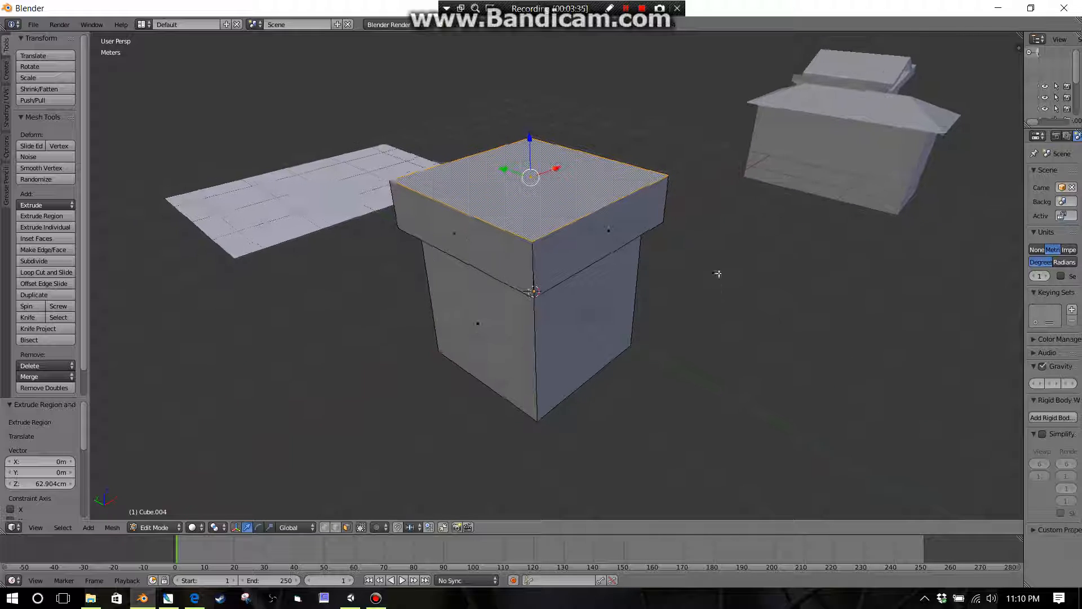
pyautogui.moveTo(836, 282); pyautogui.dragTo(698, 335, button='middle')
pyautogui.press('a')
pyautogui.scroll(-4, 708, 292)
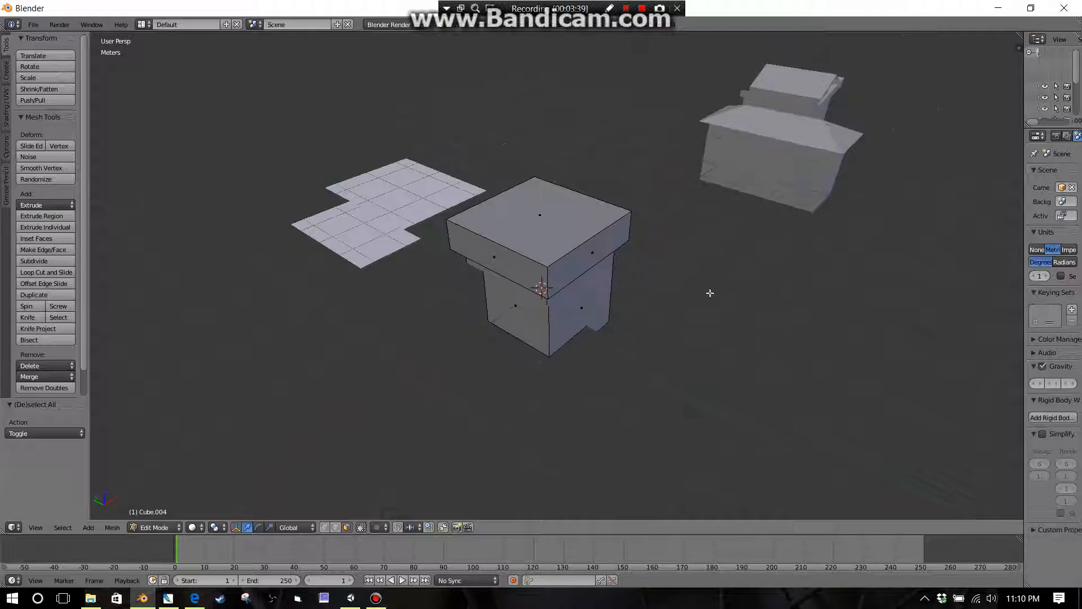
pyautogui.moveTo(708, 293); pyautogui.dragTo(693, 272, button='middle')
pyautogui.scroll(3, 659, 306)
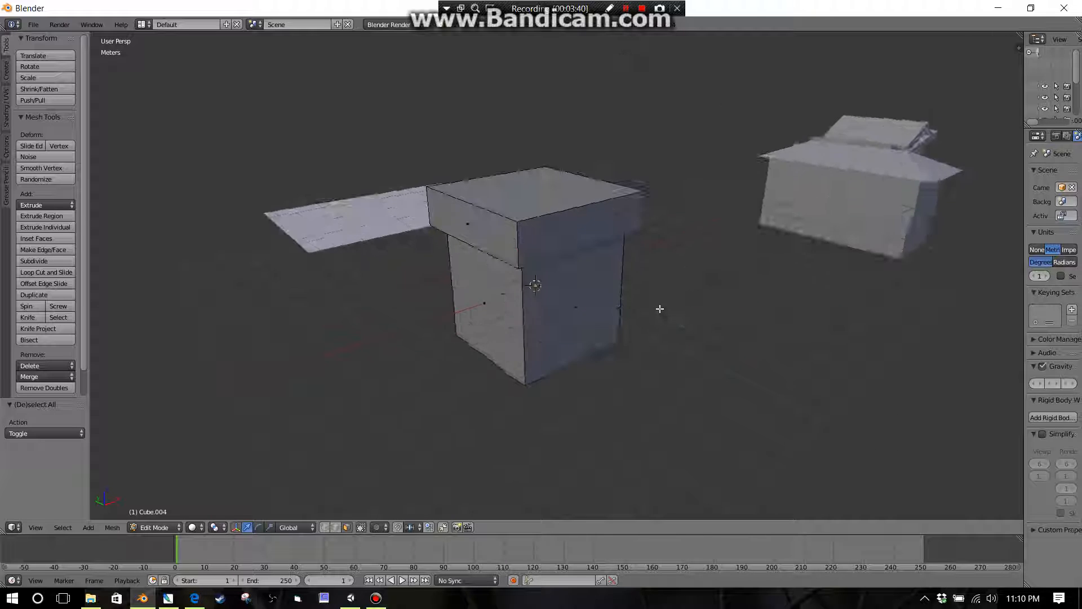
pyautogui.moveTo(660, 306); pyautogui.dragTo(667, 336, button='middle')
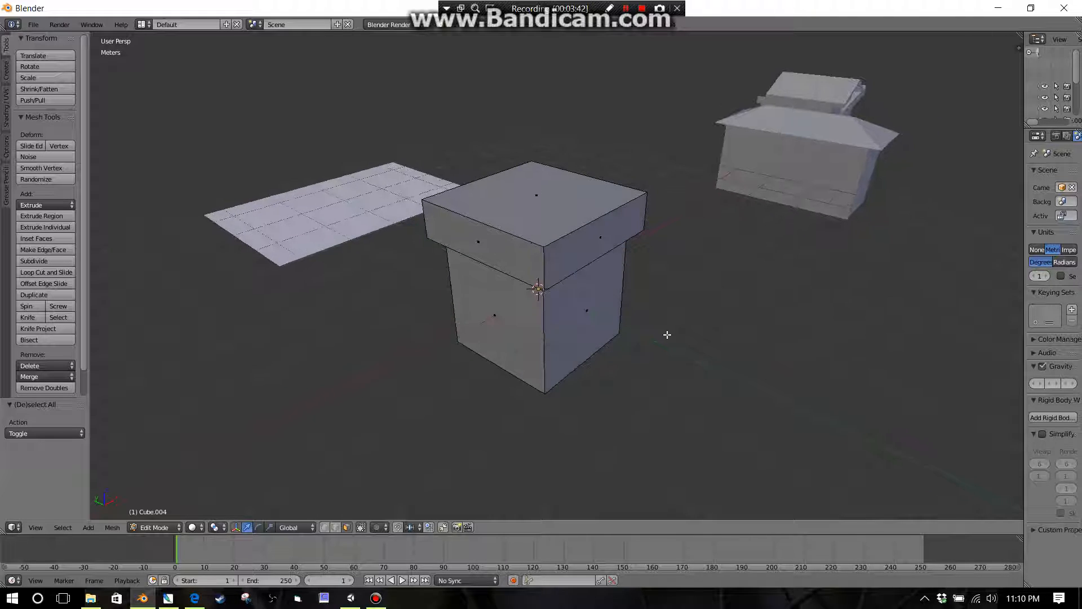
# - Lower the roof slab's top face about 25.8 cm along the Z axis to make the slab thinner
pyautogui.rightClick(541, 207)
pyautogui.moveTo(696, 244)
pyautogui.mouseDown(button='middle')
pyautogui.moveTo(691, 212)
pyautogui.moveTo(696, 253)
pyautogui.mouseUp(button='middle')
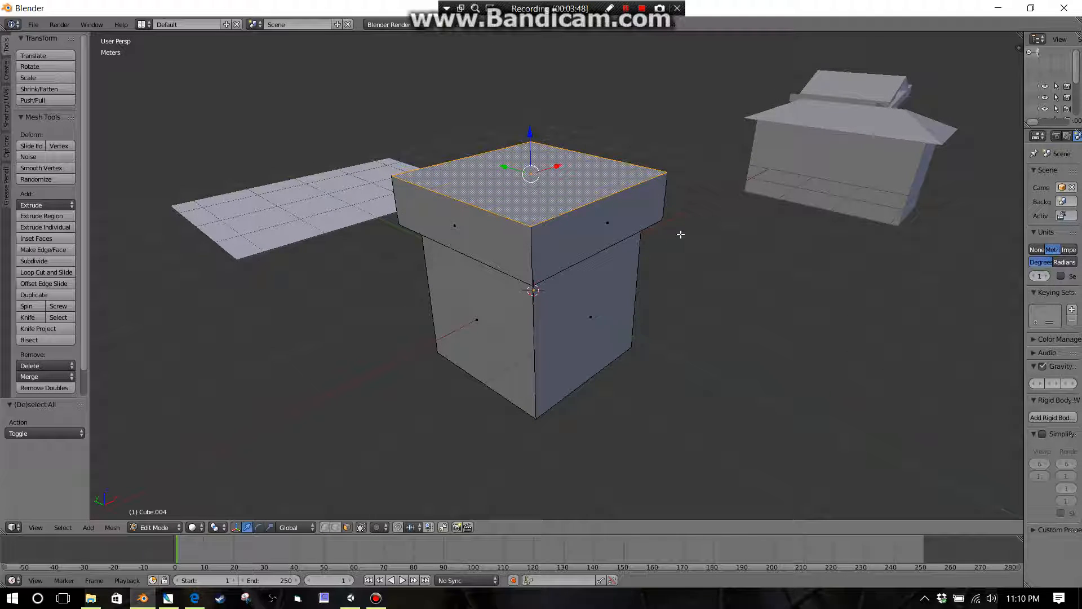
pyautogui.press('g')
pyautogui.press('z')
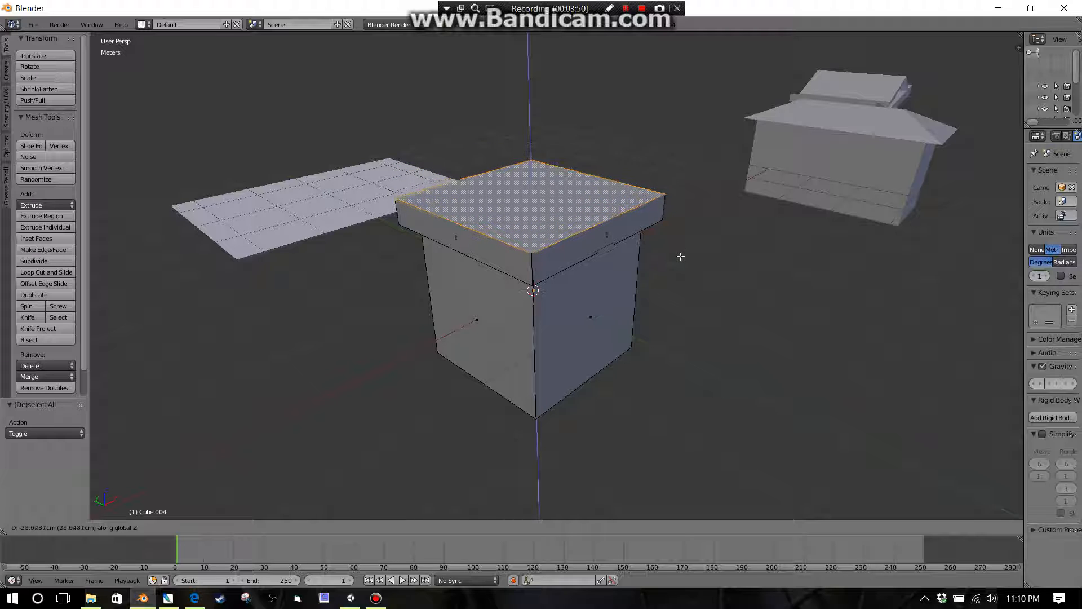
pyautogui.click(682, 255)
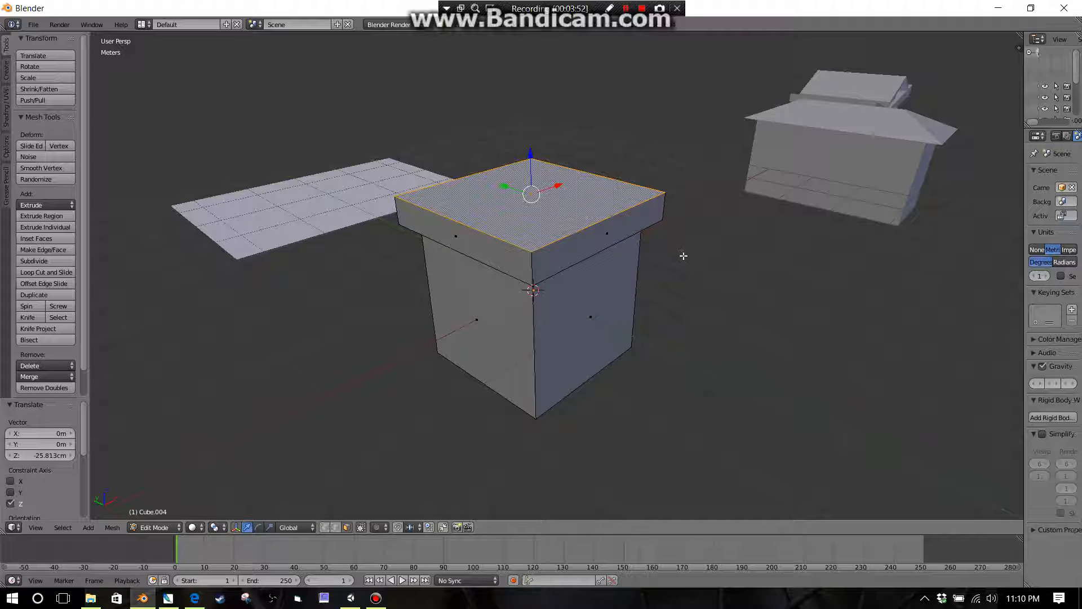
# - Try tapering the roof slab by scaling its top face down to about 0.72
pyautogui.moveTo(712, 309); pyautogui.dragTo(722, 322, button='middle')
pyautogui.scroll(-3, 696, 312)
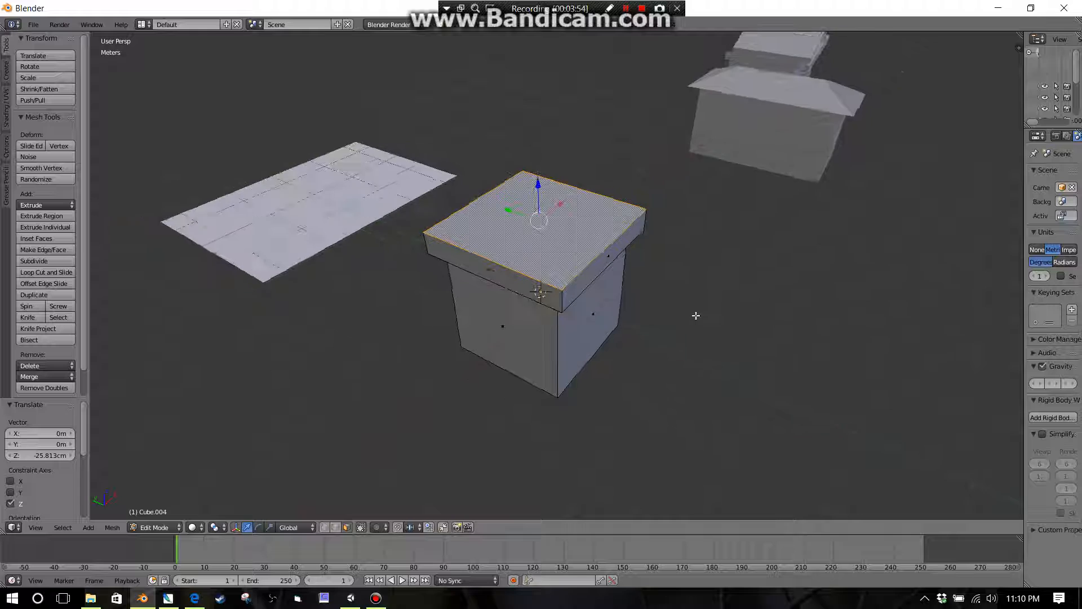
pyautogui.press('KP_2')
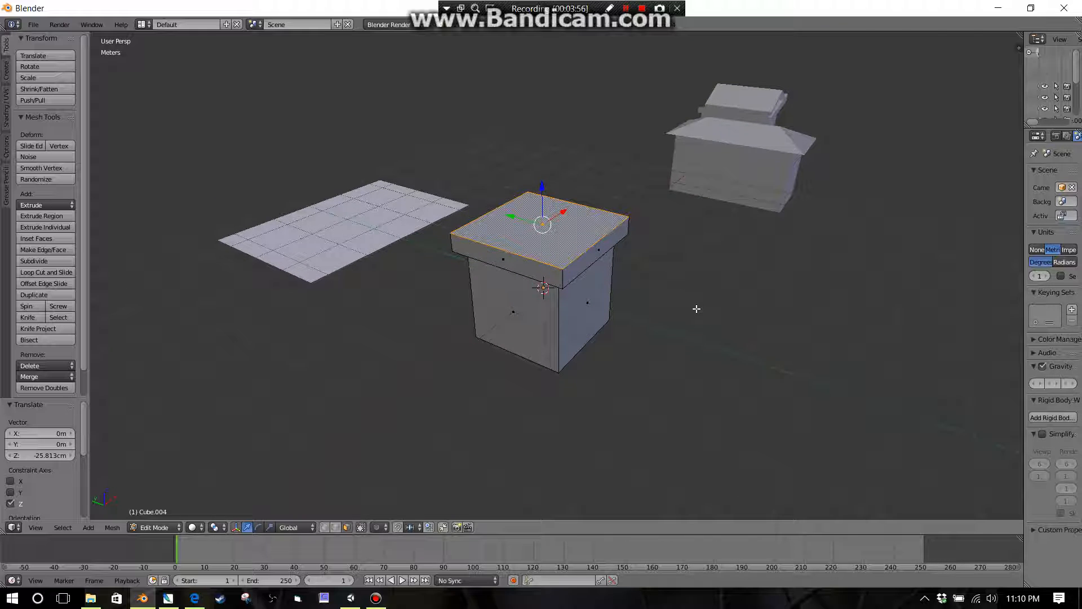
pyautogui.press('KP_2')
pyautogui.press('s')
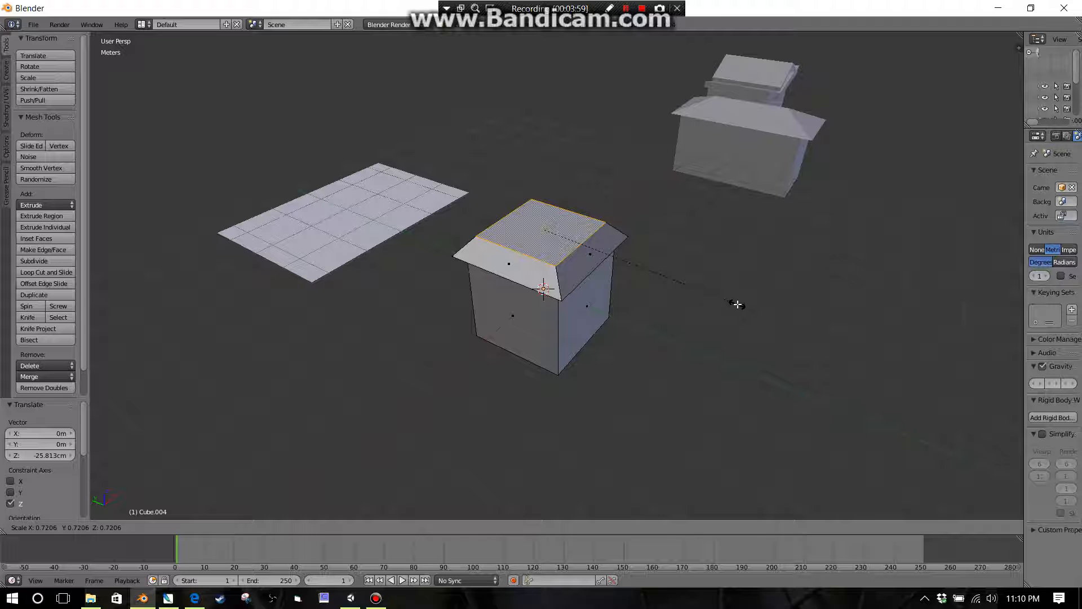
pyautogui.click(738, 304)
pyautogui.scroll(4, 539, 291)
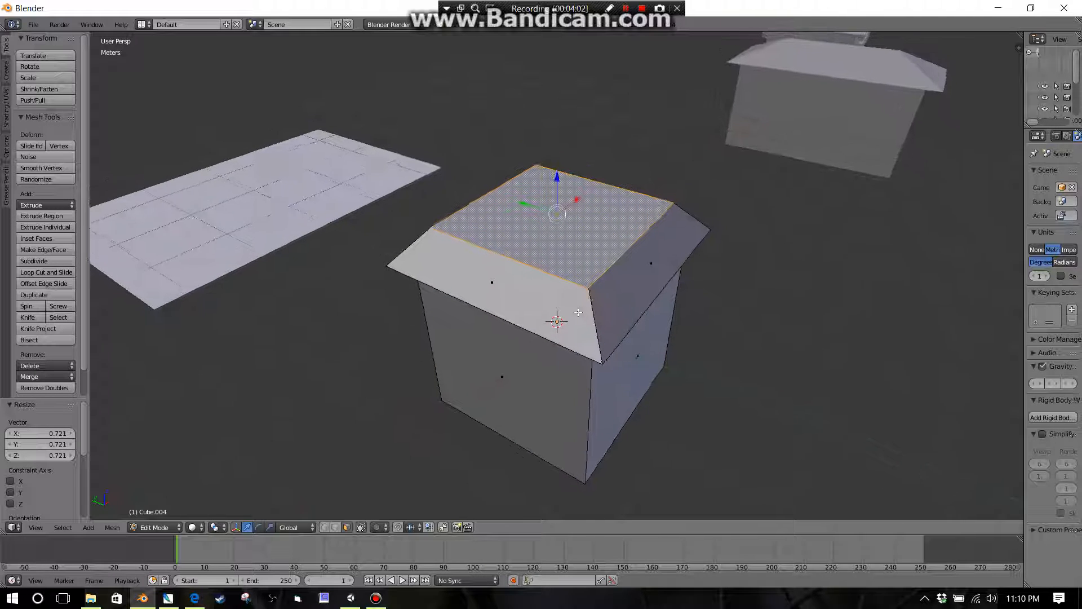
pyautogui.scroll(-2, 587, 341)
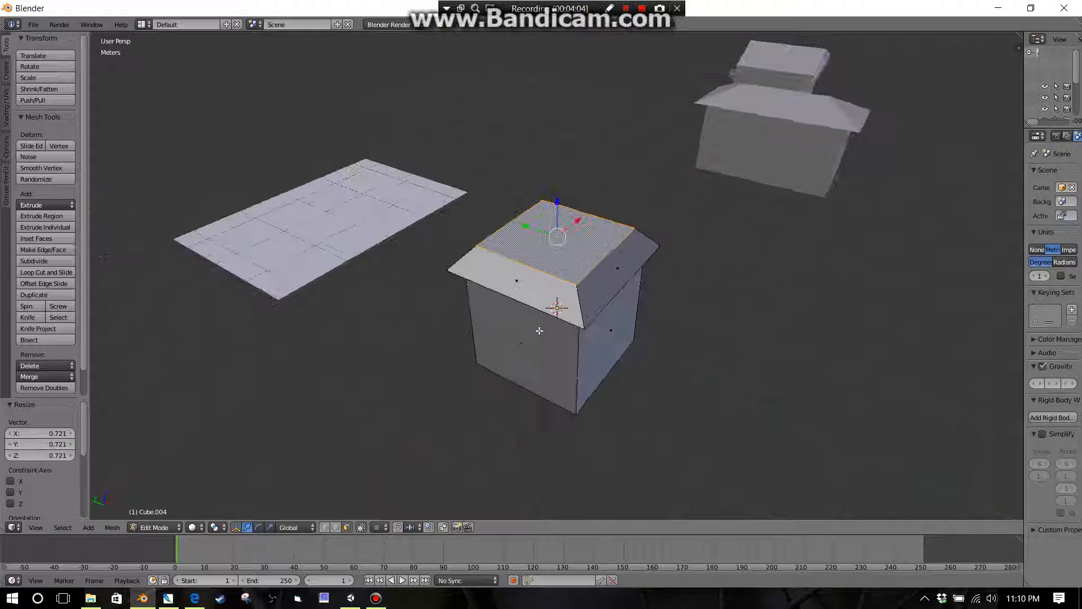
# - Compare the tapered roof with the textured reference sheet and undo the last scaling of the top face
pyautogui.hotkey('alt', 'z')
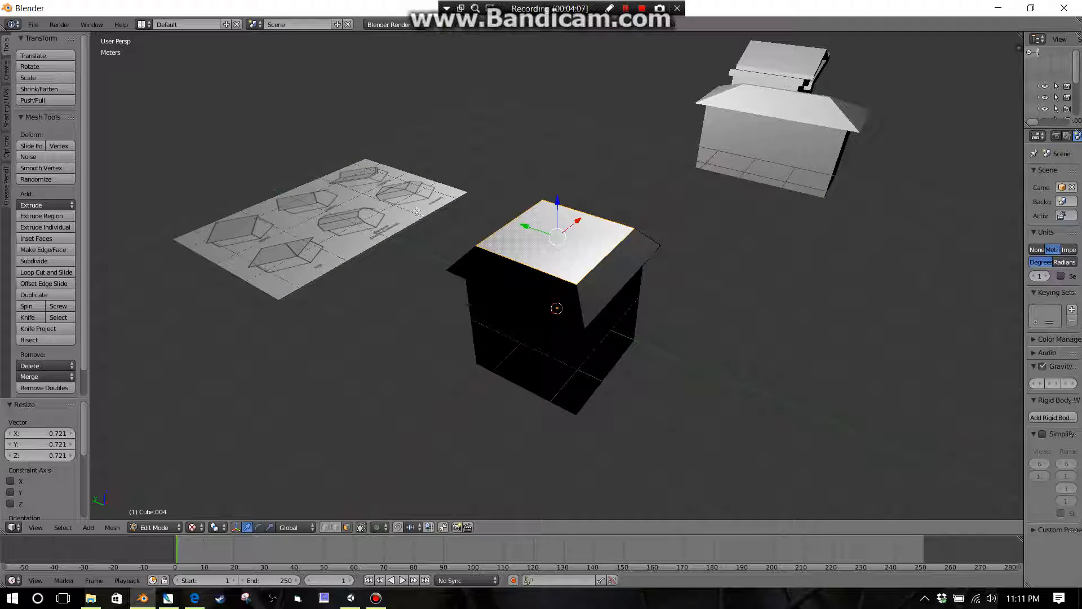
pyautogui.hotkey('alt', 'z')
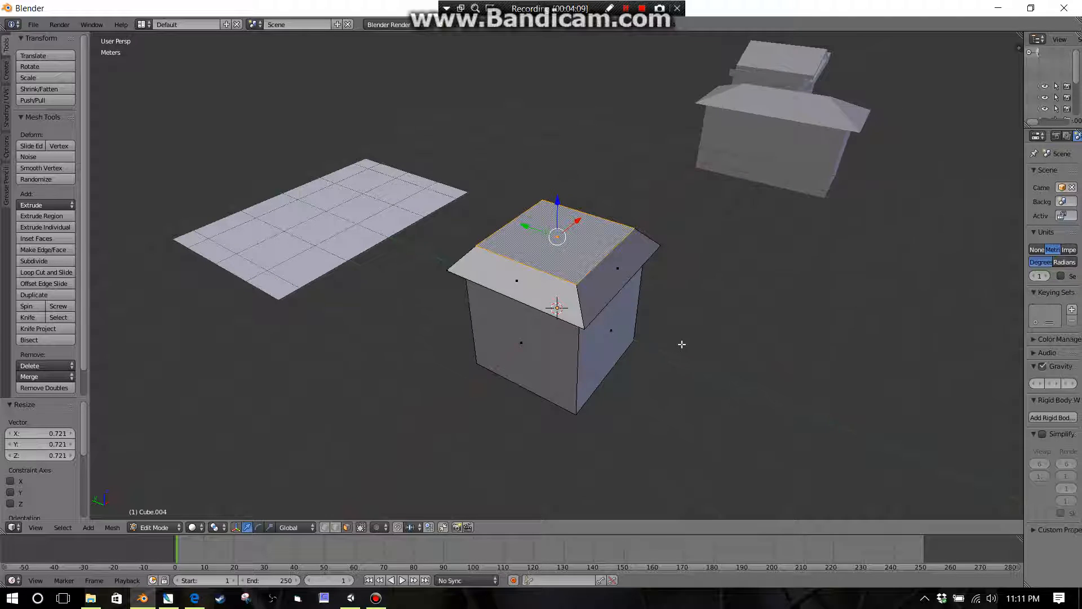
pyautogui.scroll(1, 682, 344)
pyautogui.hotkey('ctrl', 'z')
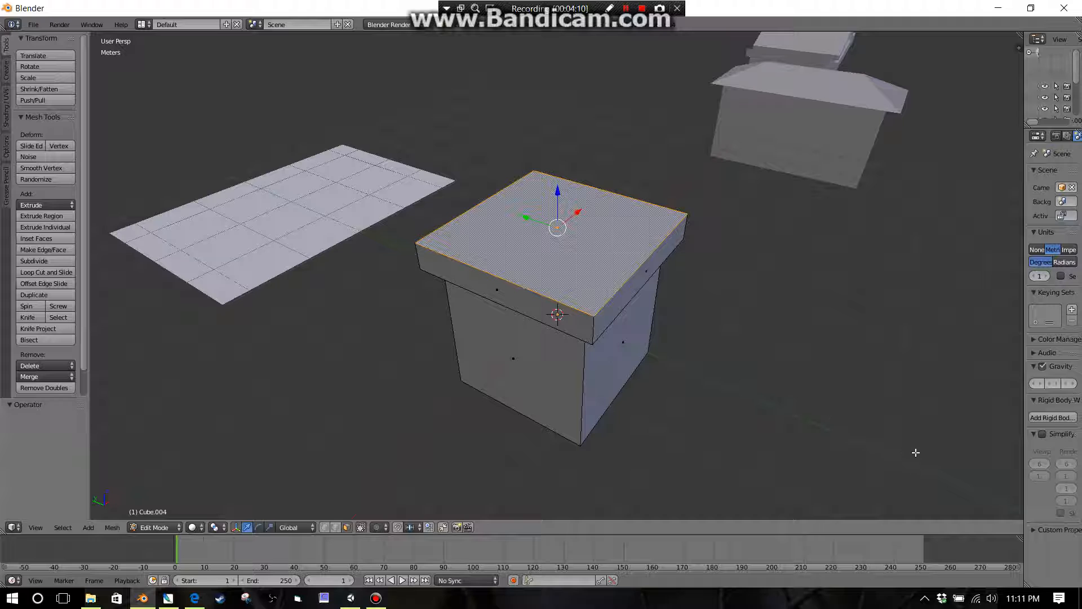
# - Inset the roof slab's top face about 42.9 cm and raise the inner face about 37.3 cm along Z
pyautogui.press('i')
pyautogui.click(884, 437)
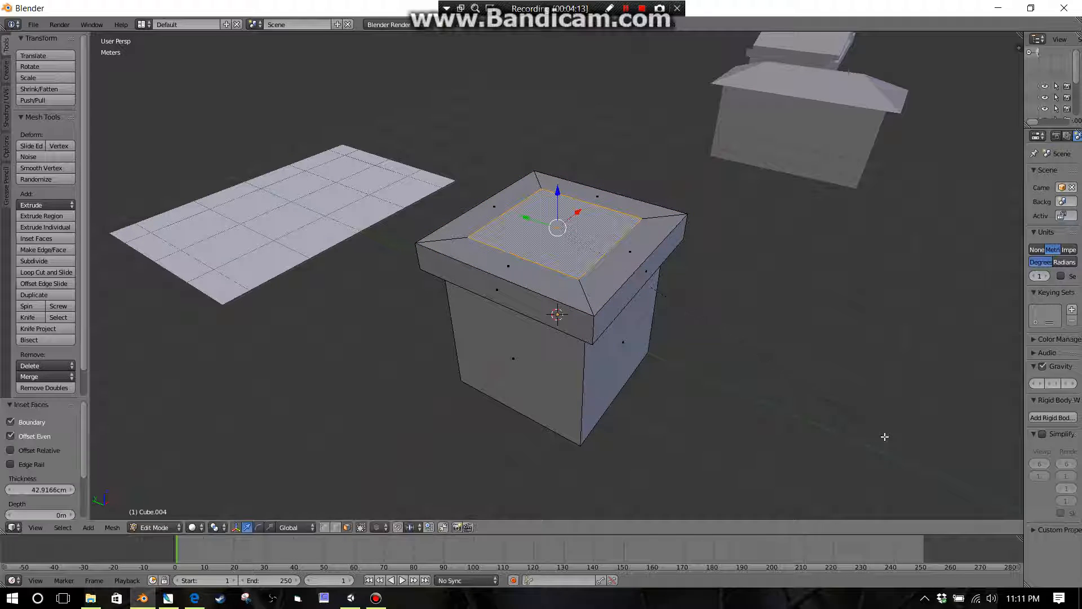
pyautogui.press('g')
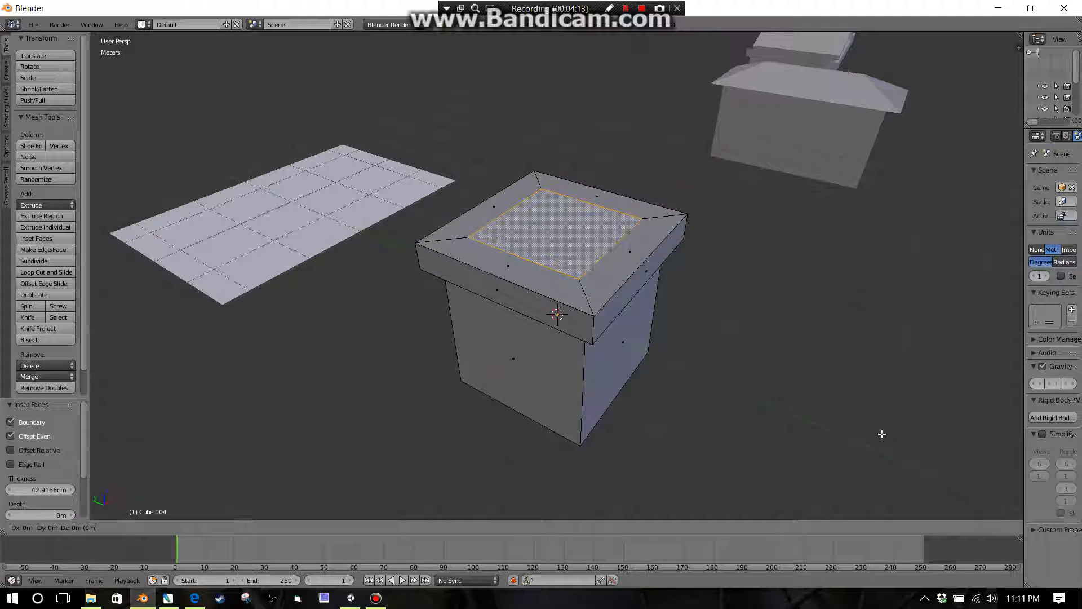
pyautogui.press('z')
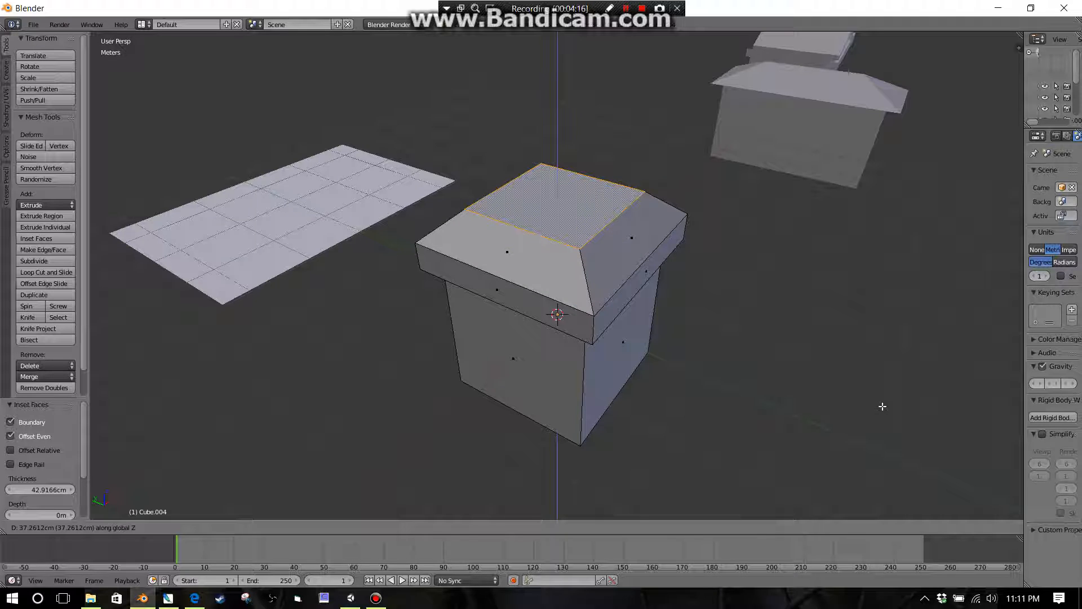
pyautogui.click(882, 405)
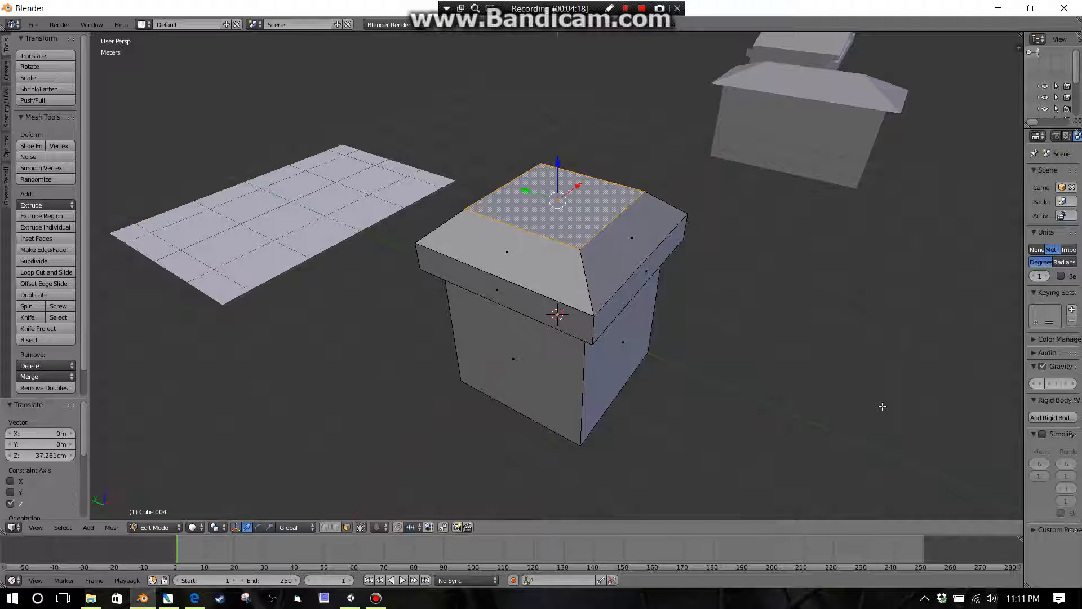
# - Undo the roof's raised inset and earlier lowering, and lower the slab's top face about 21.4 cm along Z
pyautogui.hotkey('ctrl', 'z')
pyautogui.hotkey('ctrl', 'z')
pyautogui.hotkey('ctrl', 'z')
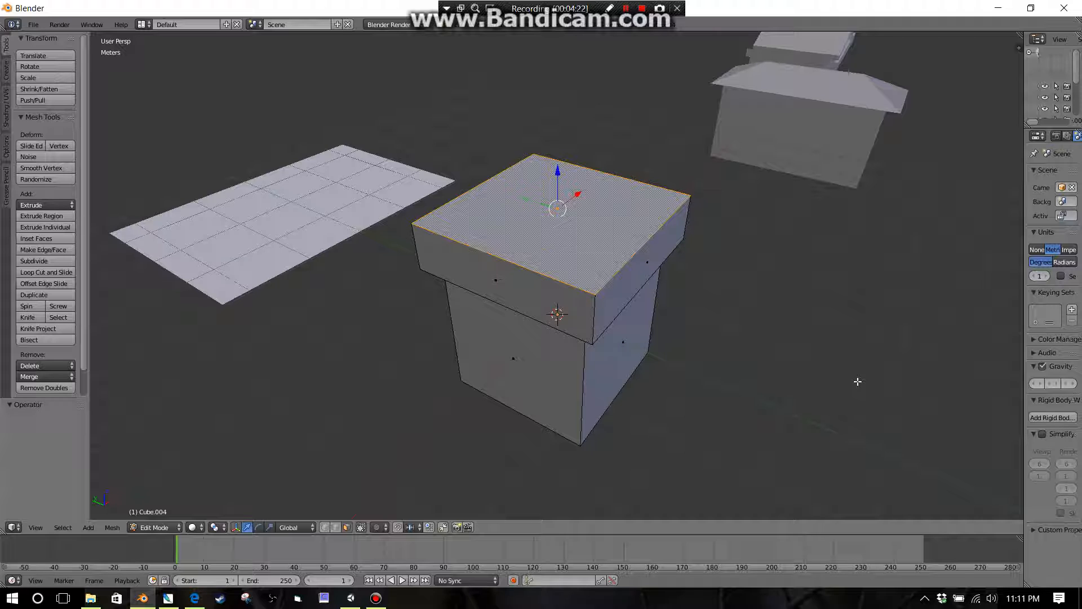
pyautogui.press('g')
pyautogui.press('z')
pyautogui.click(890, 426)
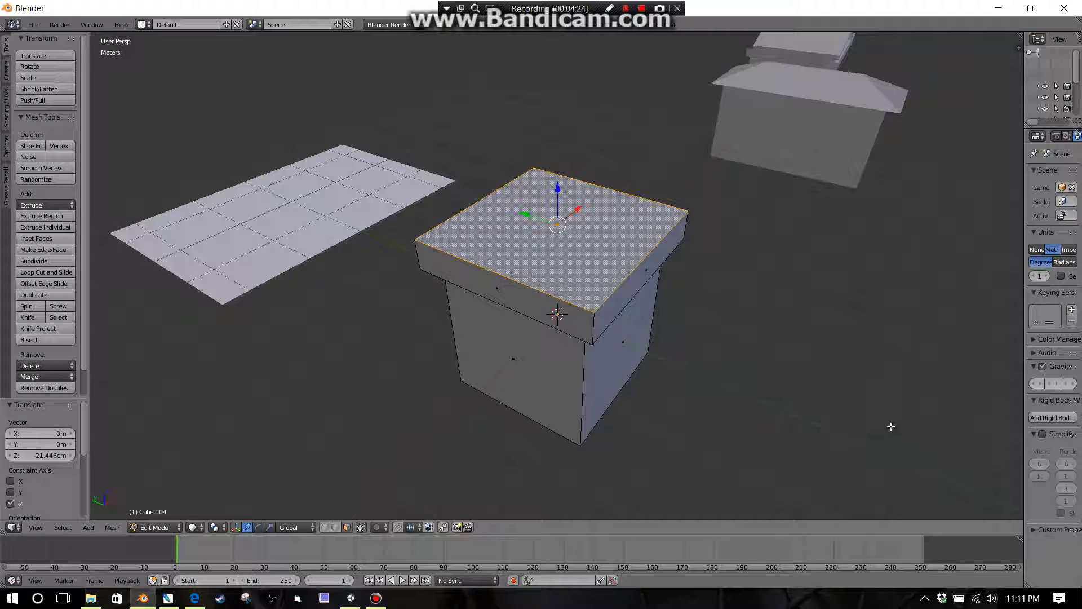
# - Taper the roof slab by scaling its top face to about 0.864
pyautogui.press('s')
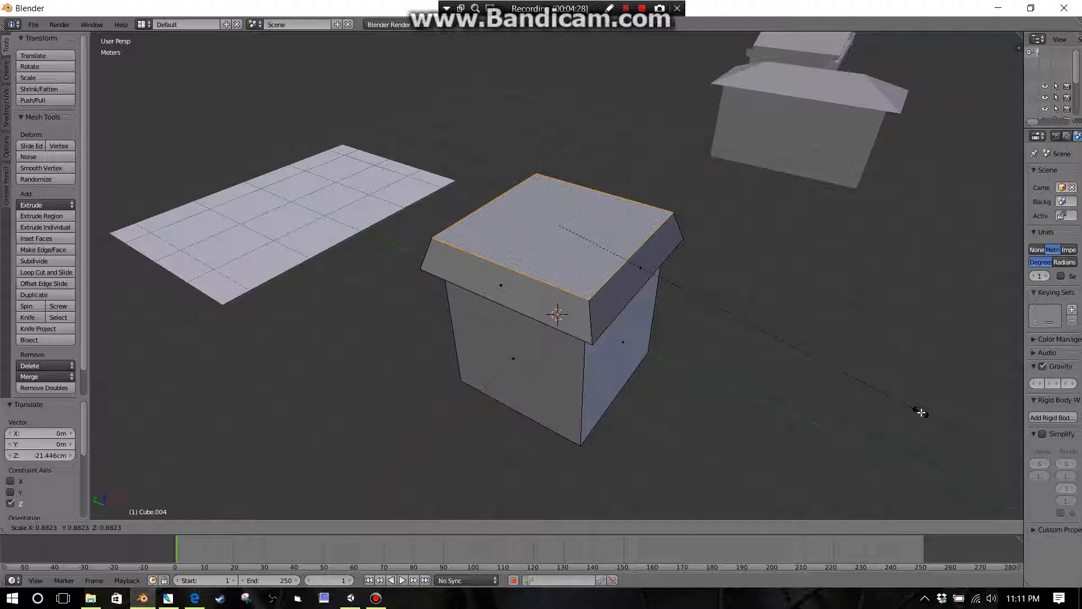
pyautogui.click(913, 410)
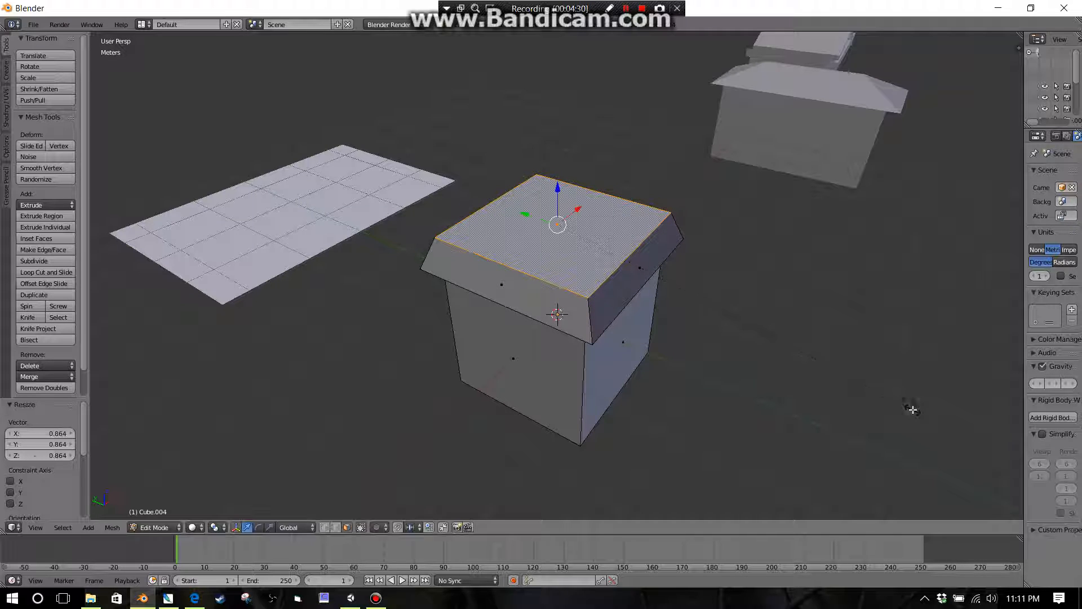
pyautogui.moveTo(758, 372); pyautogui.dragTo(795, 374, button='middle')
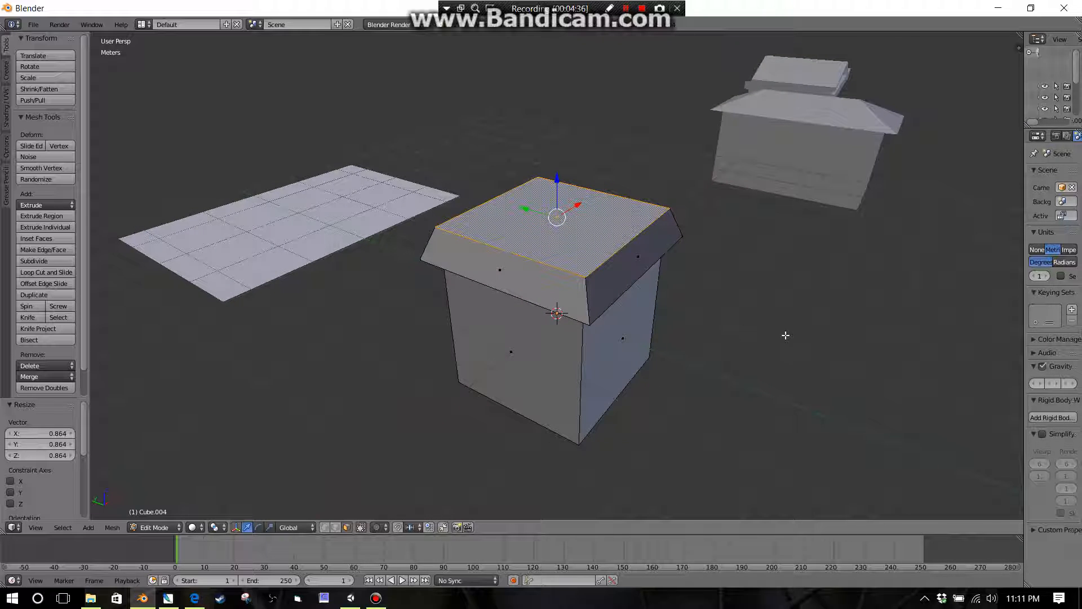
# - Extrude the roof's top face in place and scale the new face to 0 at its centre
pyautogui.press('e')
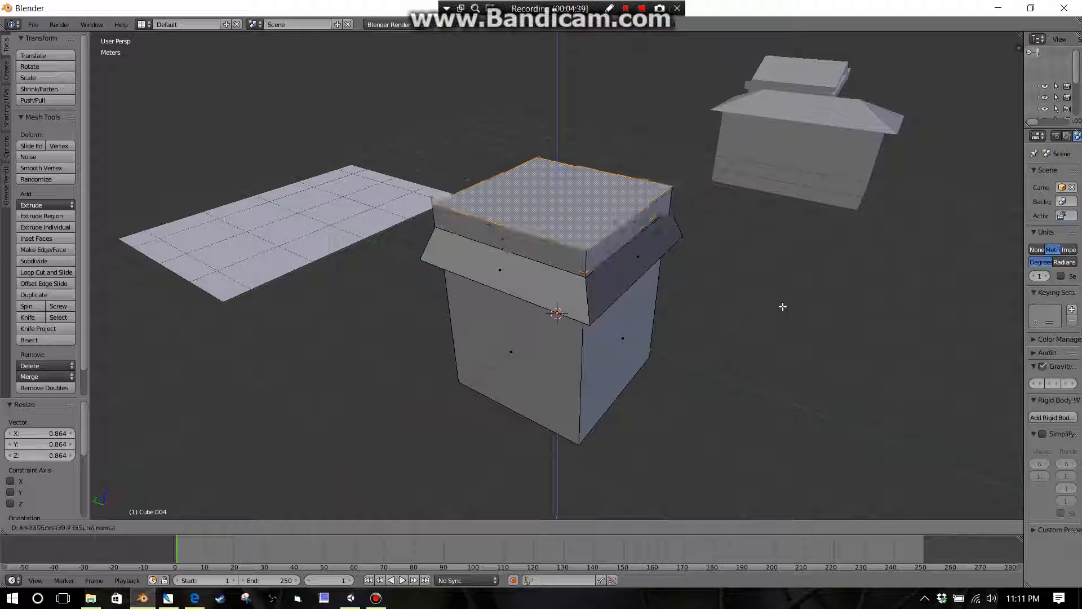
pyautogui.press('Escape')
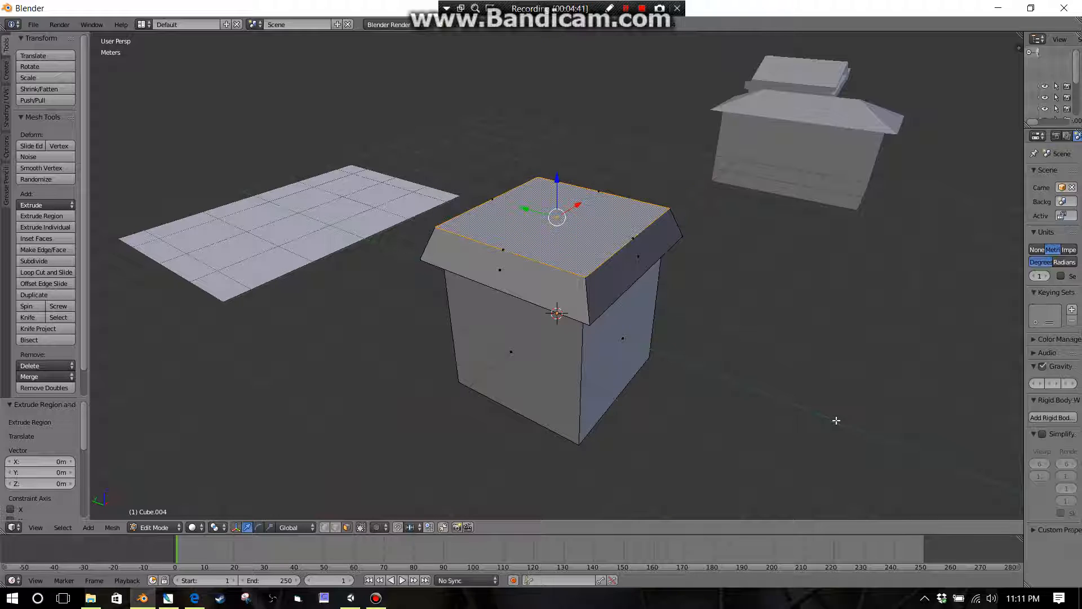
pyautogui.press('s')
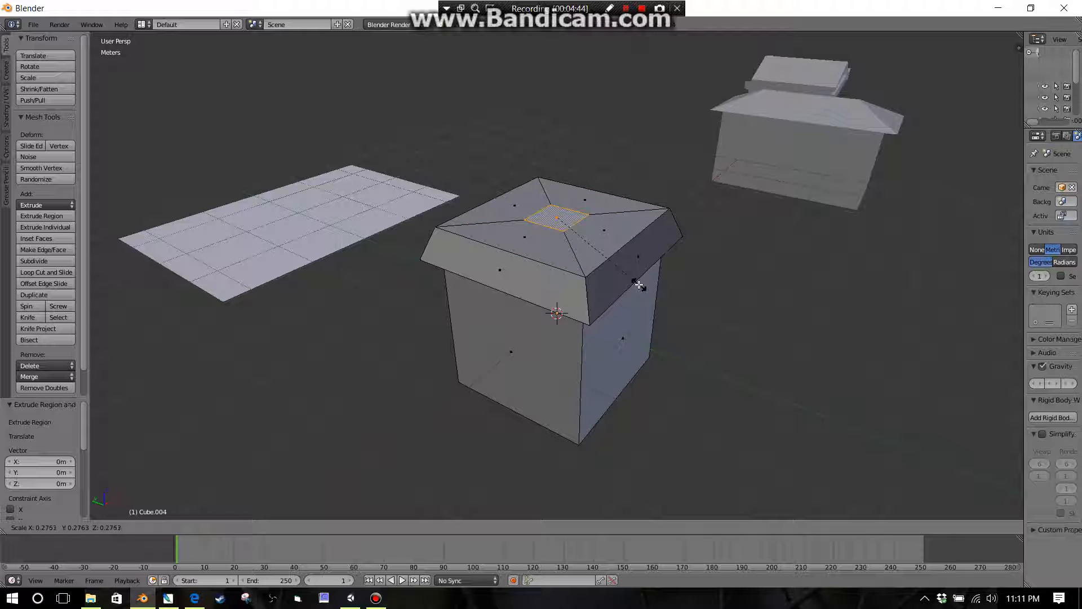
pyautogui.press('0')
pyautogui.press('Return')
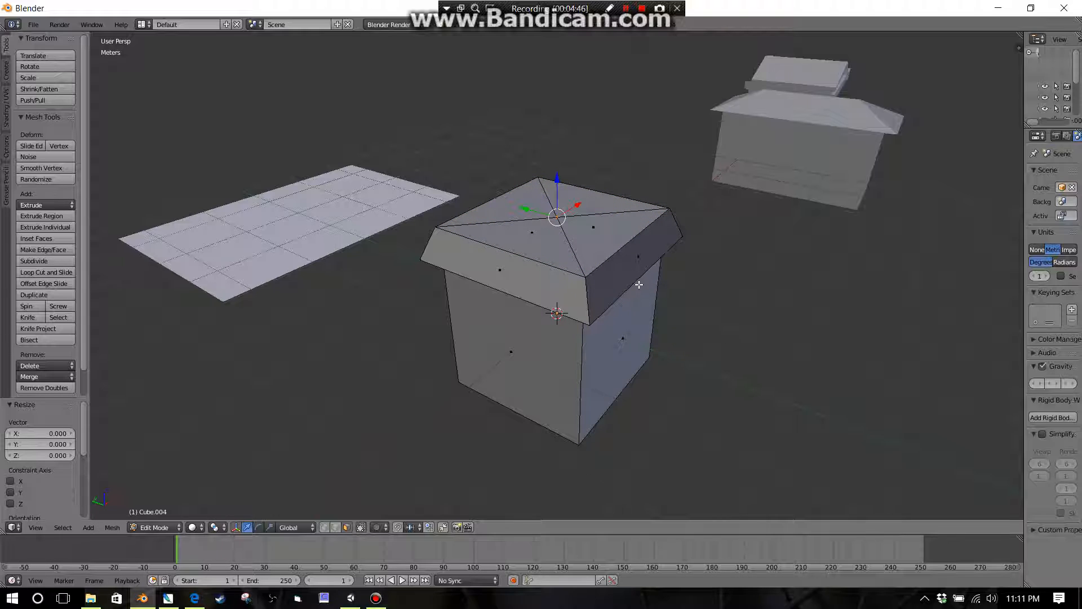
# - Raise the collapsed centre of the roof about 34.3 cm along Z to form a pyramid peak
pyautogui.scroll(2, 594, 261)
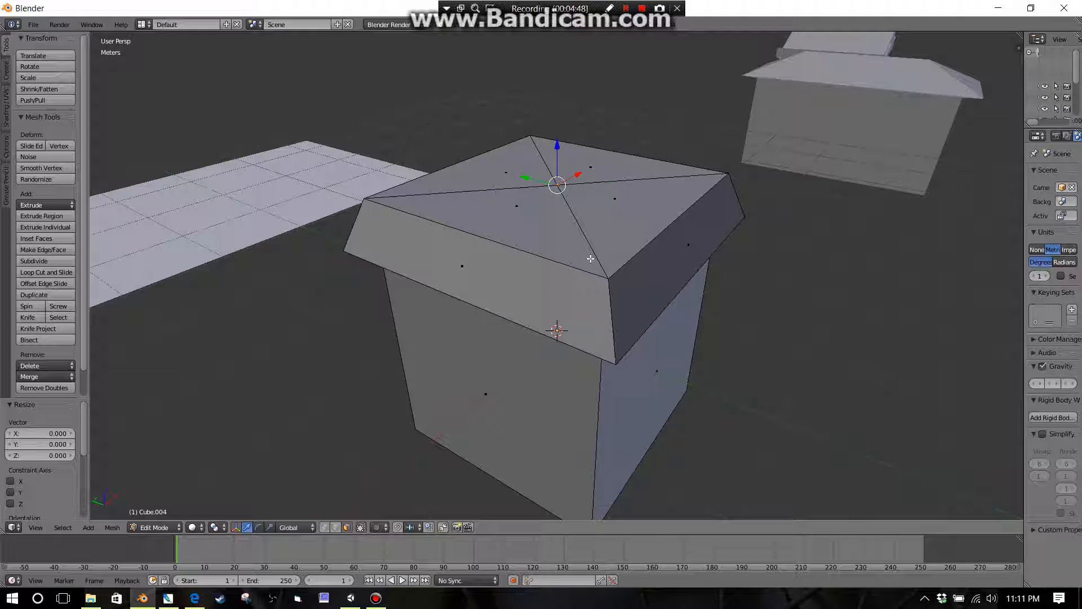
pyautogui.press('g')
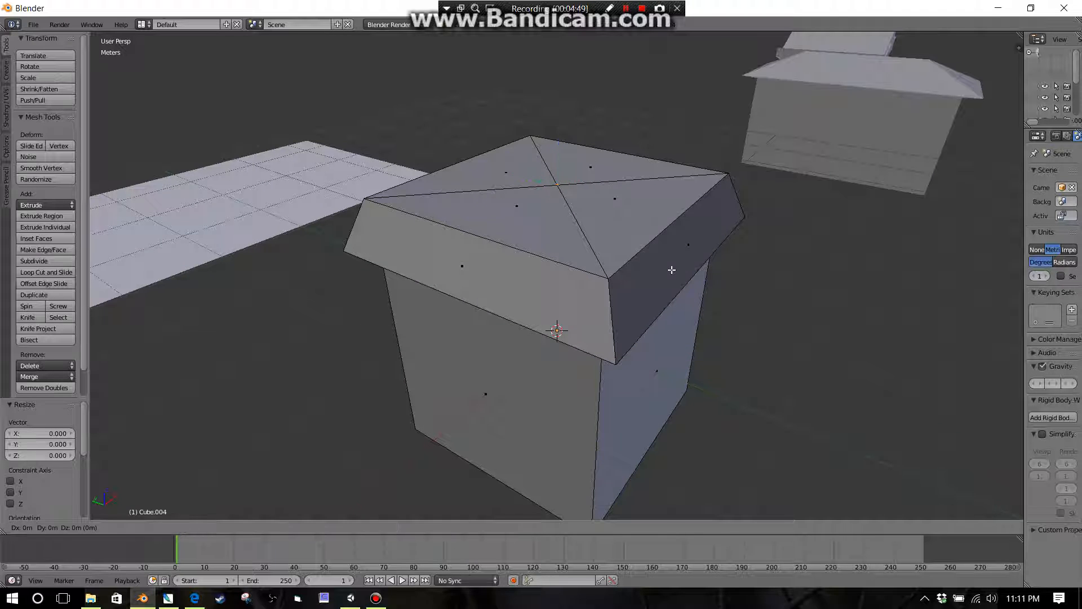
pyautogui.press('z')
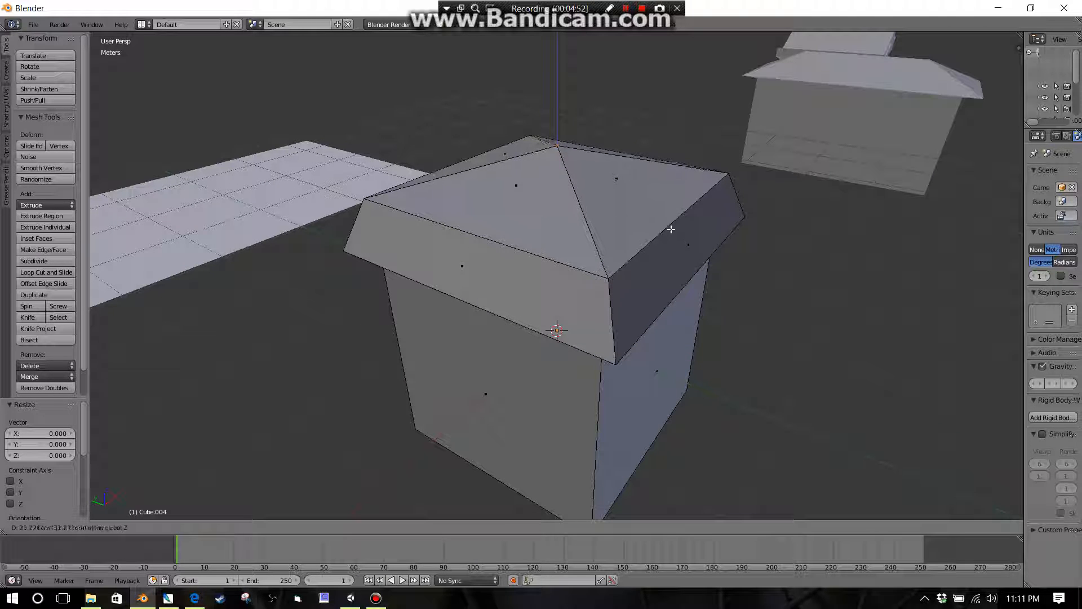
pyautogui.click(671, 226)
# - Examine the roof's apex up close where the four sloping edges meet
pyautogui.moveTo(671, 226); pyautogui.dragTo(652, 261, button='middle')
pyautogui.scroll(5, 652, 261)
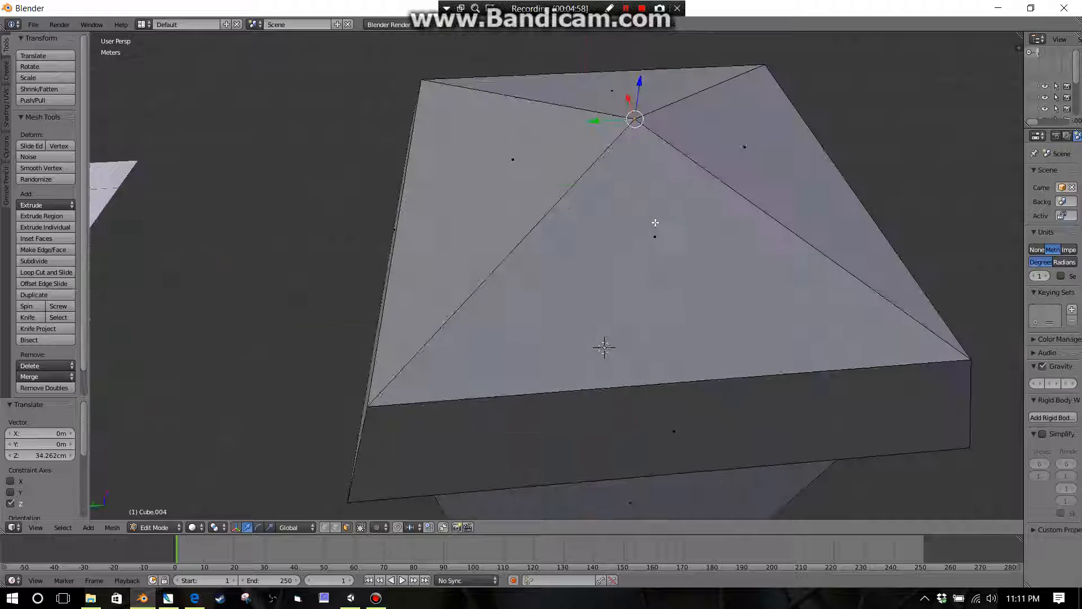
pyautogui.moveTo(640, 179); pyautogui.dragTo(512, 253, button='middle')
pyautogui.scroll(4, 555, 258)
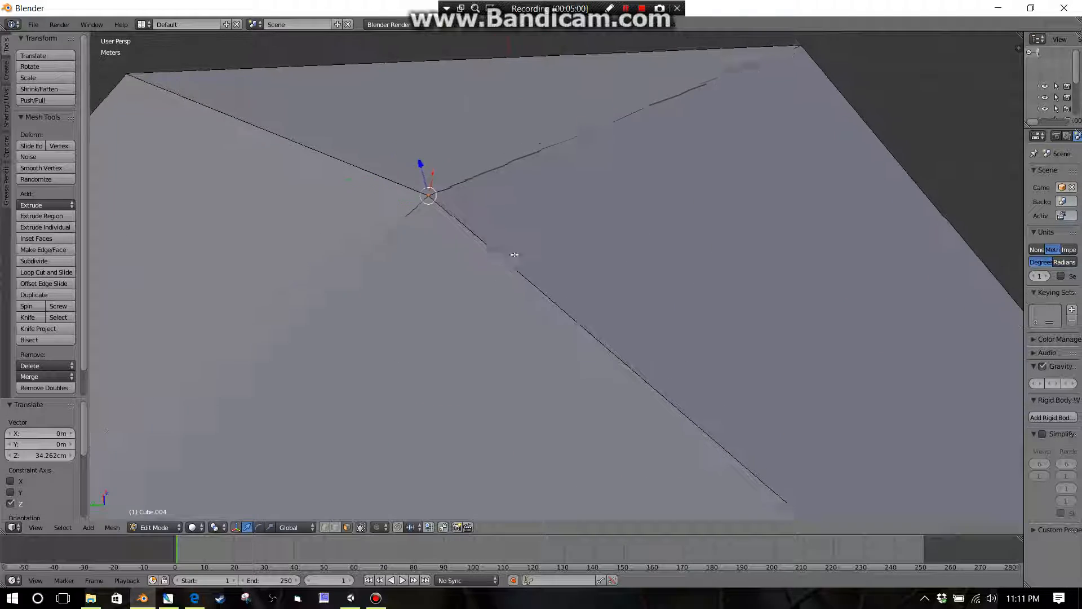
pyautogui.scroll(3, 519, 258)
pyautogui.scroll(-4, 519, 258)
pyautogui.scroll(2, 510, 254)
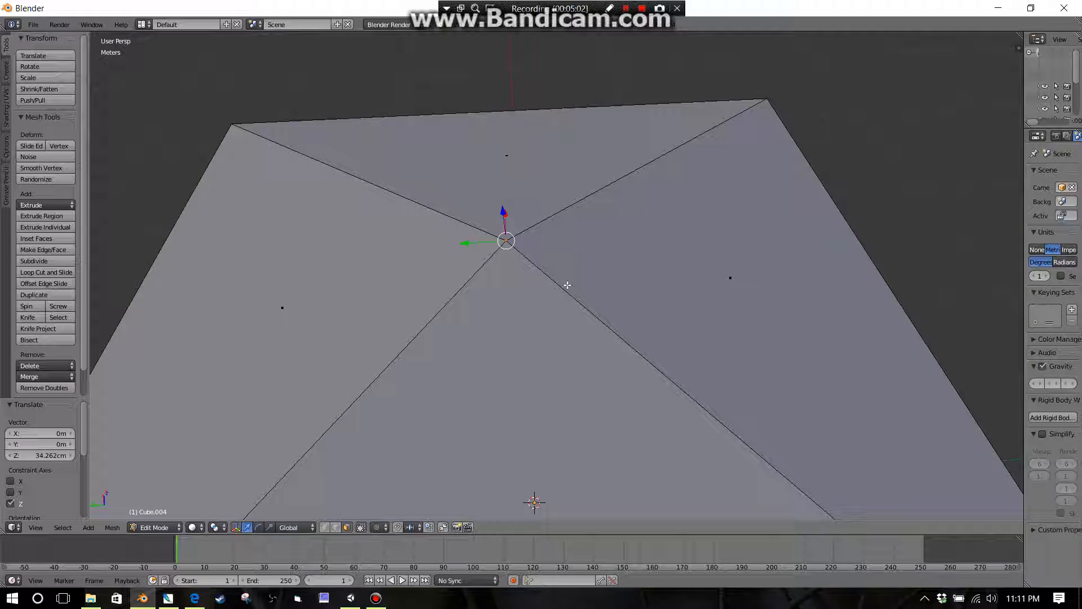
pyautogui.scroll(-2, 567, 285)
pyautogui.scroll(3, 507, 236)
pyautogui.moveTo(507, 236)
pyautogui.mouseDown(button='middle')
pyautogui.moveTo(495, 231)
pyautogui.moveTo(503, 240)
pyautogui.mouseUp(button='middle')
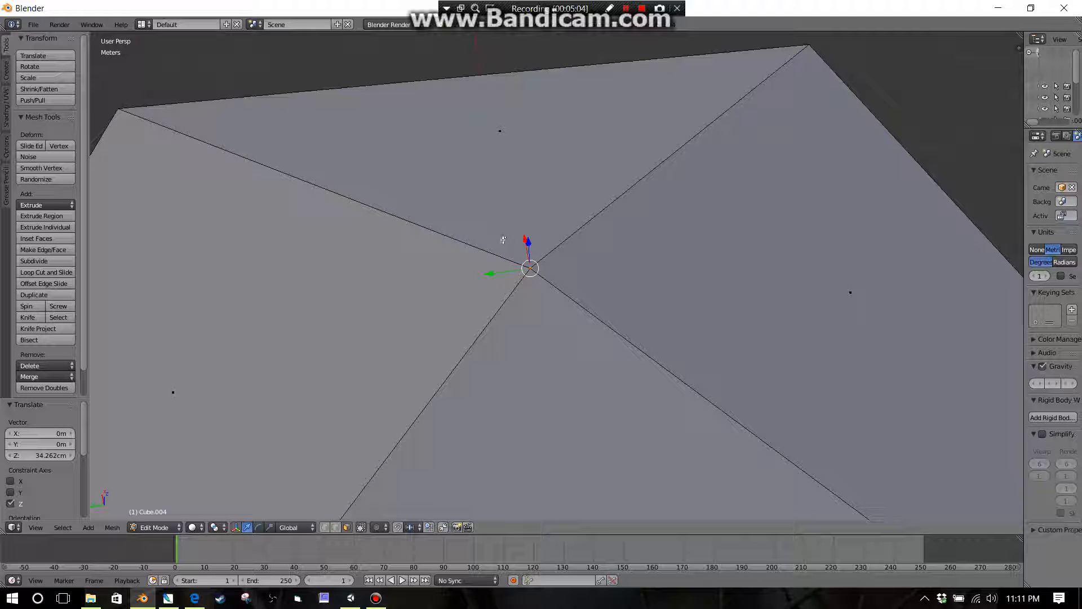
# - Switch to vertex selection and try moving one apex vertex to test whether the peak is a single point
pyautogui.press('a')
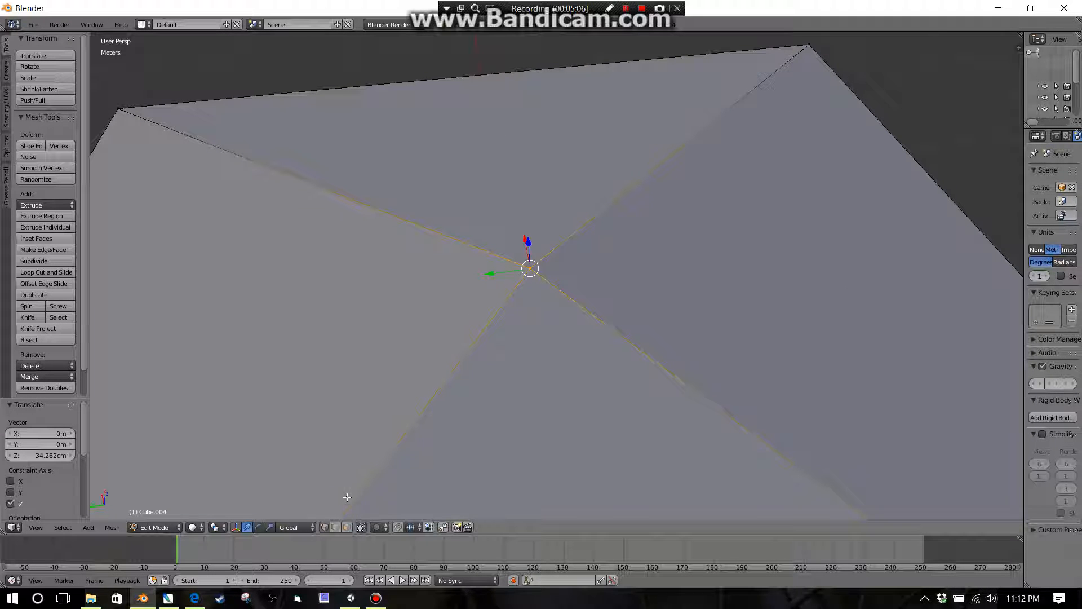
pyautogui.rightClick(539, 263)
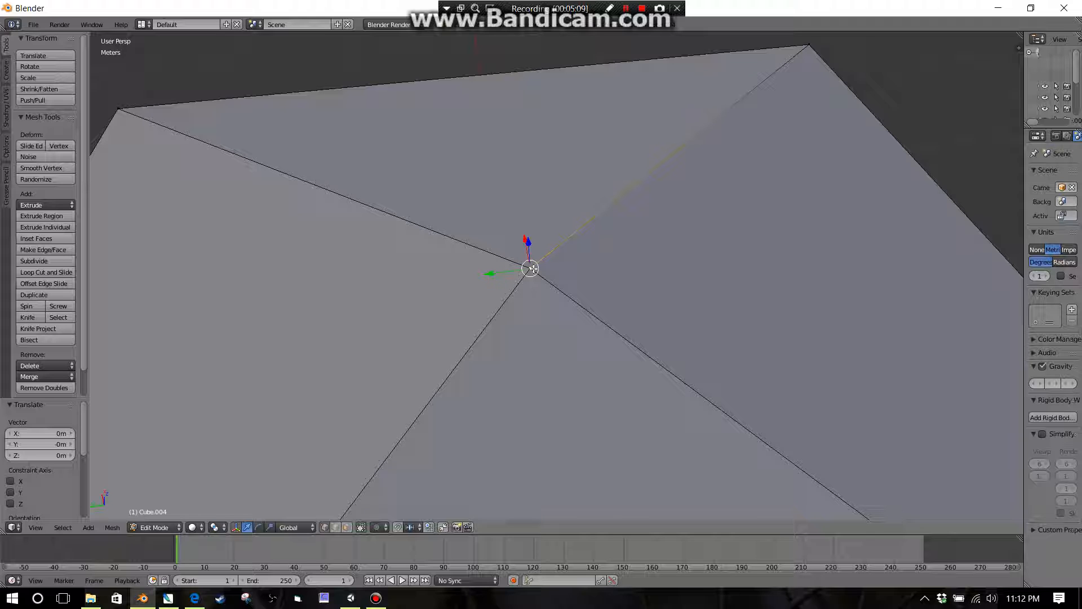
pyautogui.press('g')
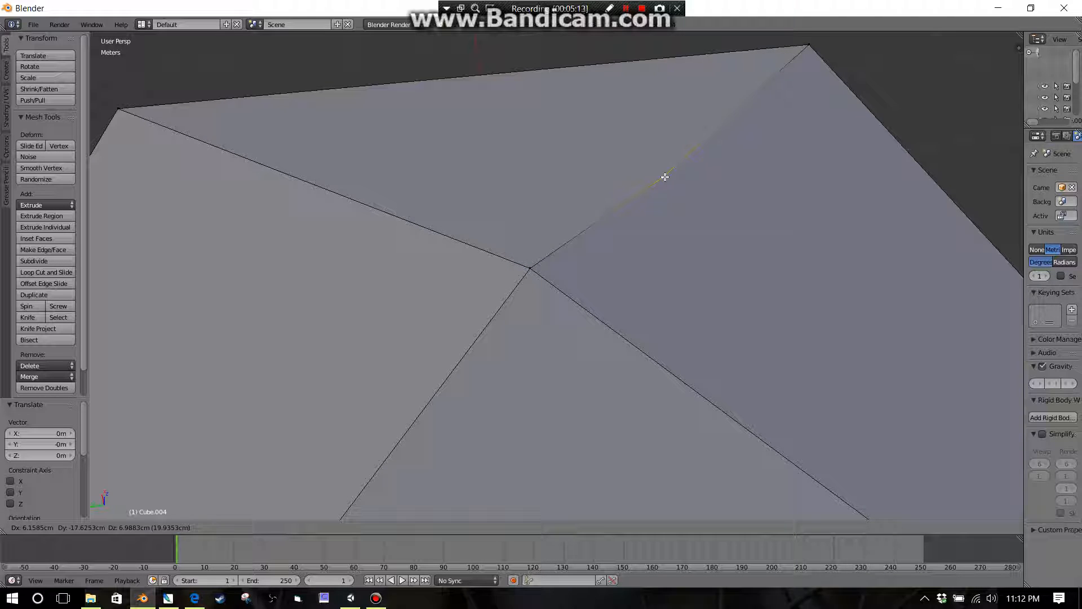
pyautogui.click(611, 209)
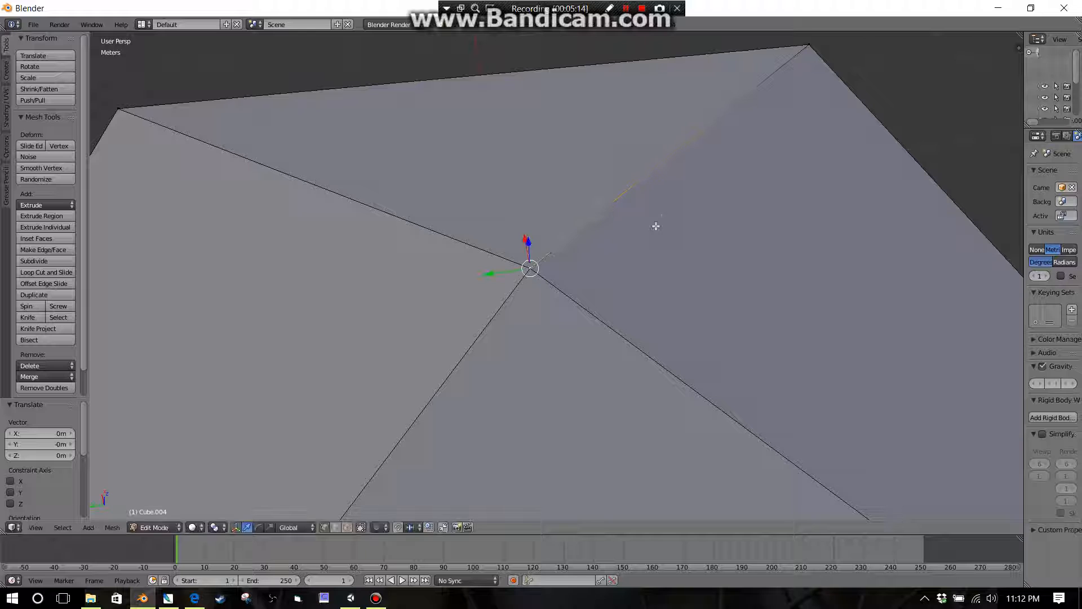
# - Clear the selection and try to box-select the overlapping vertices at the roof's apex
pyautogui.scroll(-5, 652, 224)
pyautogui.moveTo(651, 297); pyautogui.dragTo(657, 333, button='middle')
pyautogui.scroll(3, 754, 243)
pyautogui.scroll(-3, 754, 244)
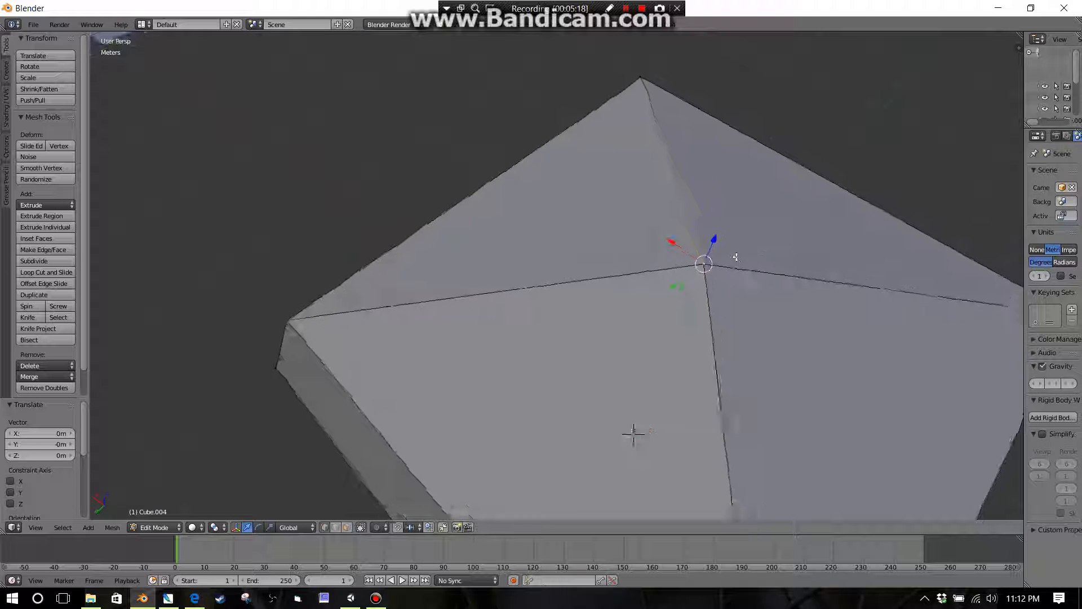
pyautogui.moveTo(754, 243); pyautogui.dragTo(686, 248, button='middle')
pyautogui.scroll(4, 625, 212)
pyautogui.scroll(1, 582, 253)
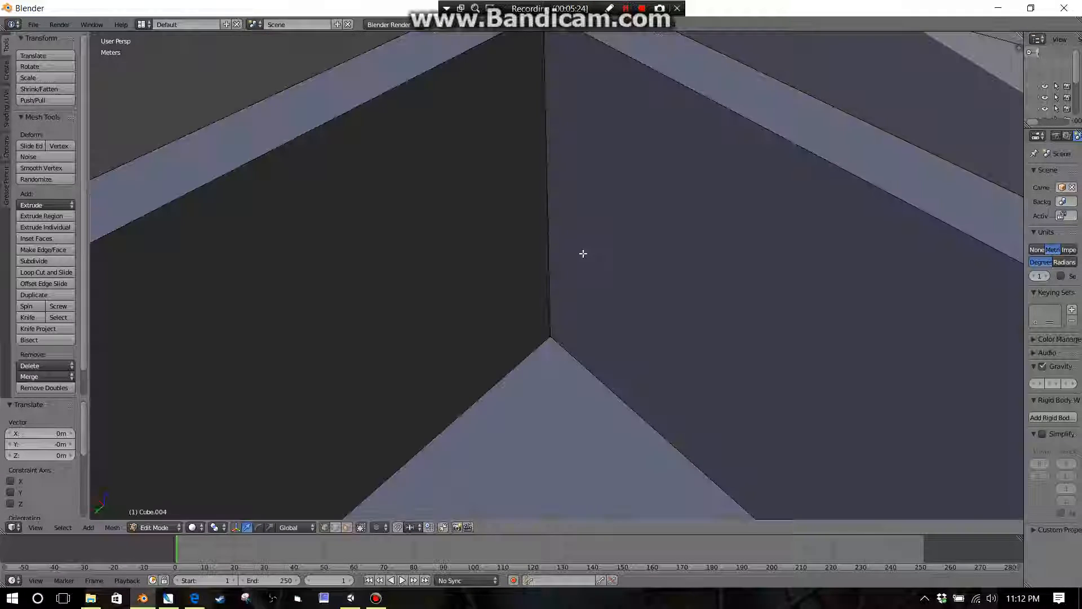
pyautogui.scroll(-1, 581, 255)
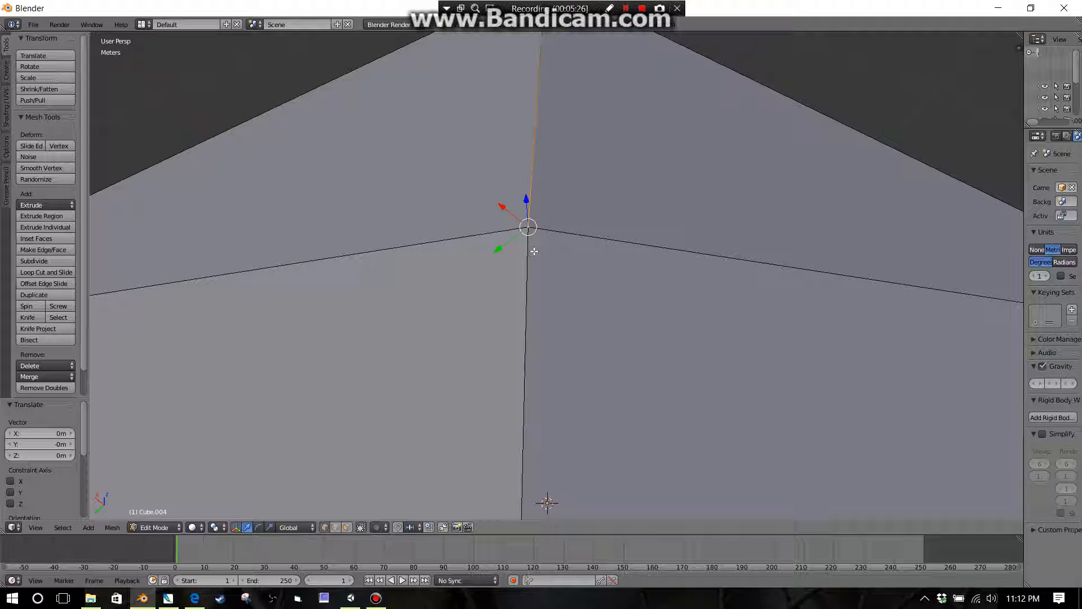
pyautogui.press('a')
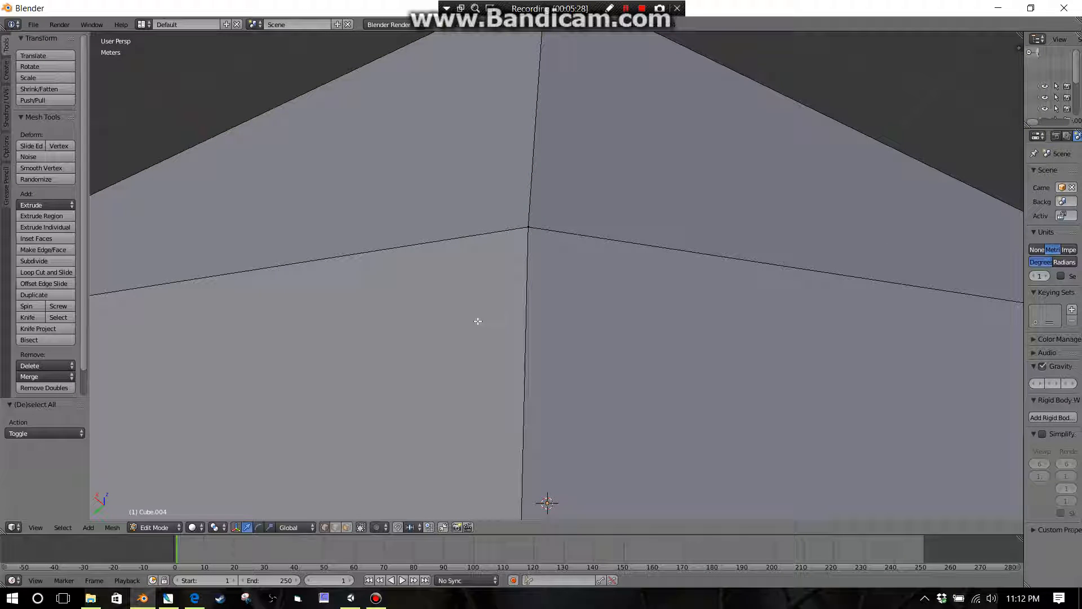
pyautogui.press('b')
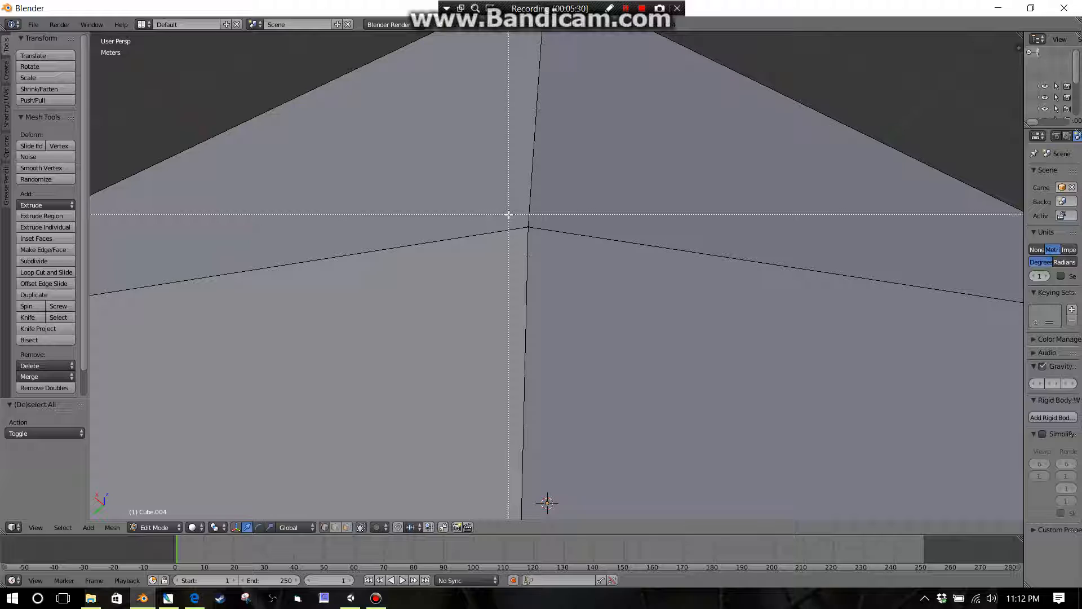
pyautogui.moveTo(509, 214); pyautogui.dragTo(549, 250)
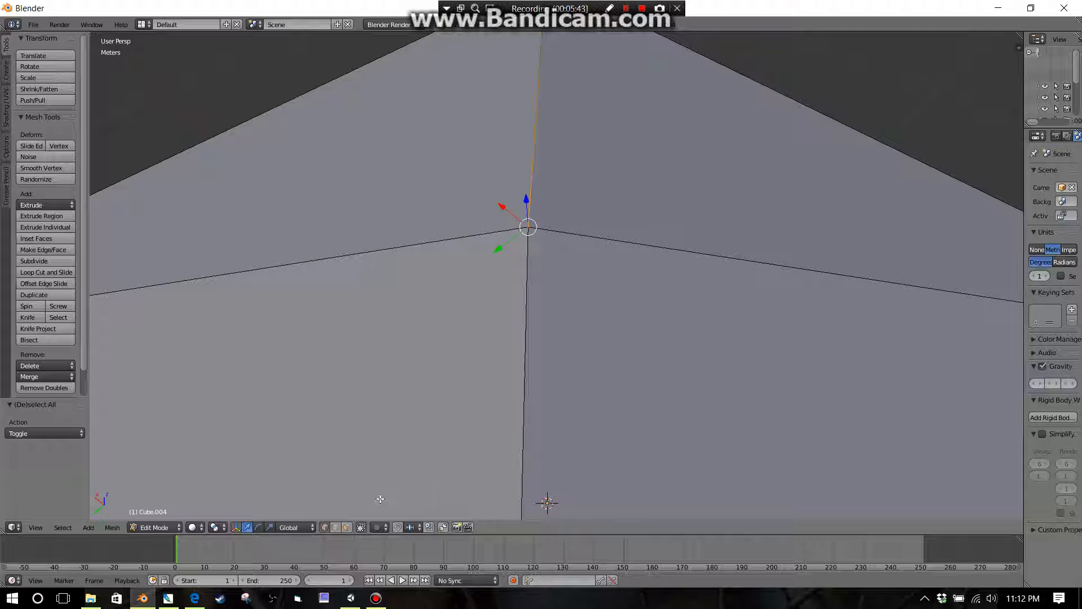
# - Allow selection through hidden geometry and box-select all overlapping vertices at the roof's apex
pyautogui.click(361, 527)
pyautogui.scroll(-1, 523, 330)
pyautogui.scroll(-1, 544, 336)
pyautogui.moveTo(544, 336); pyautogui.dragTo(585, 342, button='middle')
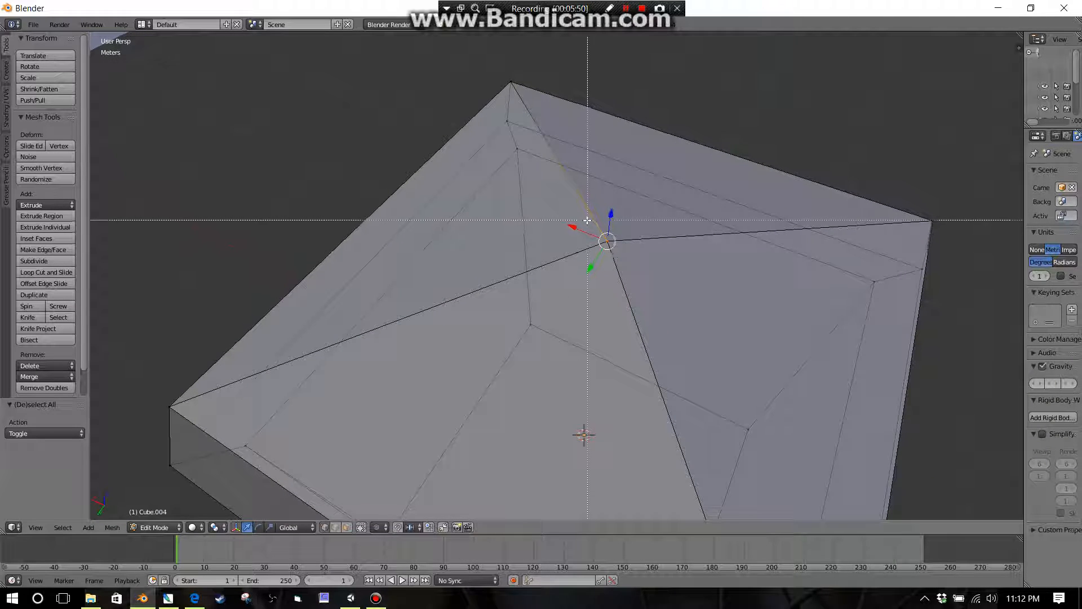
pyautogui.keyDown('shift'); pyautogui.click(628, 264); pyautogui.keyUp('shift')
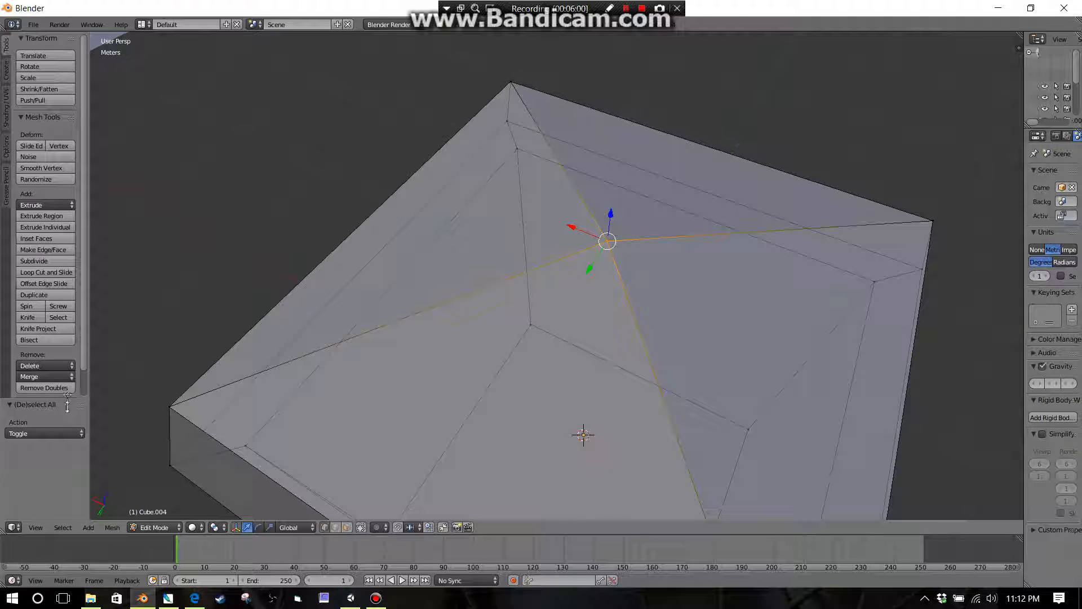
# - Merge the selected apex vertices at their center
pyautogui.moveTo(67, 404); pyautogui.dragTo(62, 462)
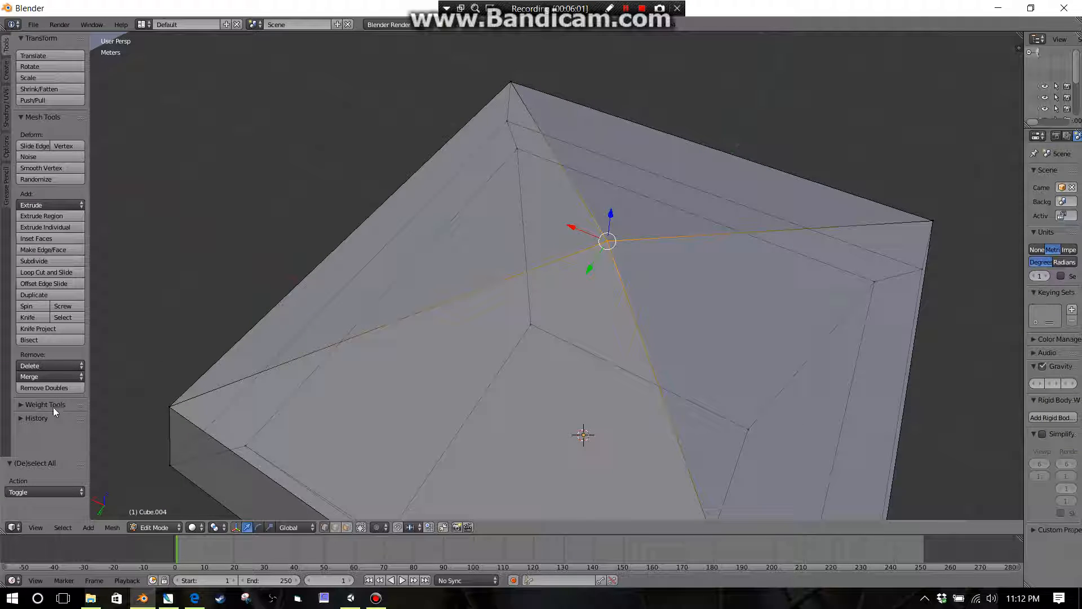
pyautogui.click(50, 377)
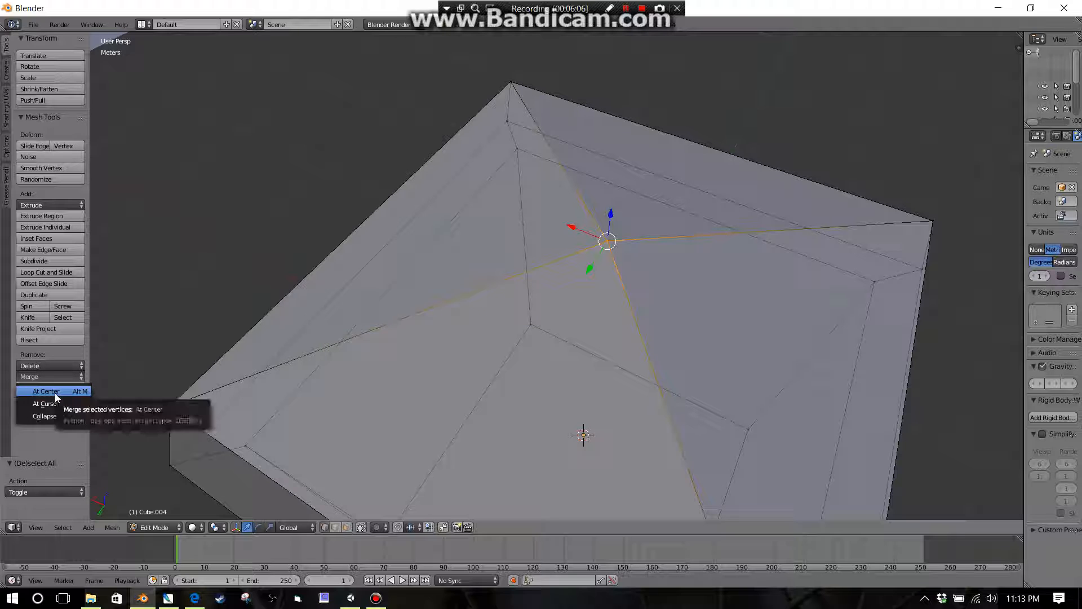
pyautogui.click(55, 397)
pyautogui.scroll(-4, 427, 324)
pyautogui.scroll(3, 466, 322)
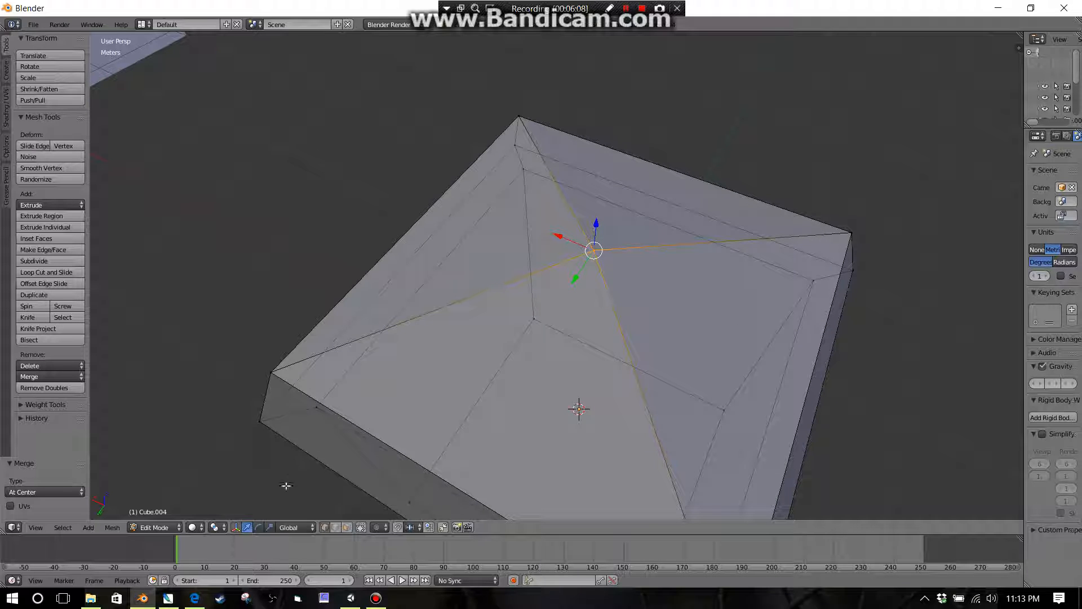
# - Test the merged apex with a trial move of its vertex, cancel the move and inspect the whole roof
pyautogui.press('a')
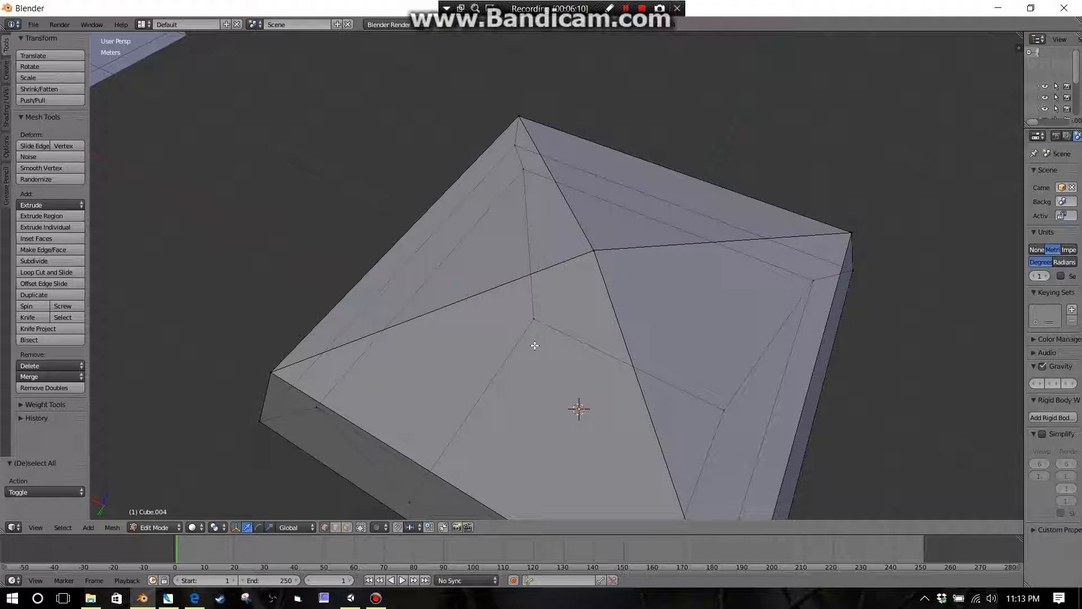
pyautogui.rightClick(593, 249)
pyautogui.press('g')
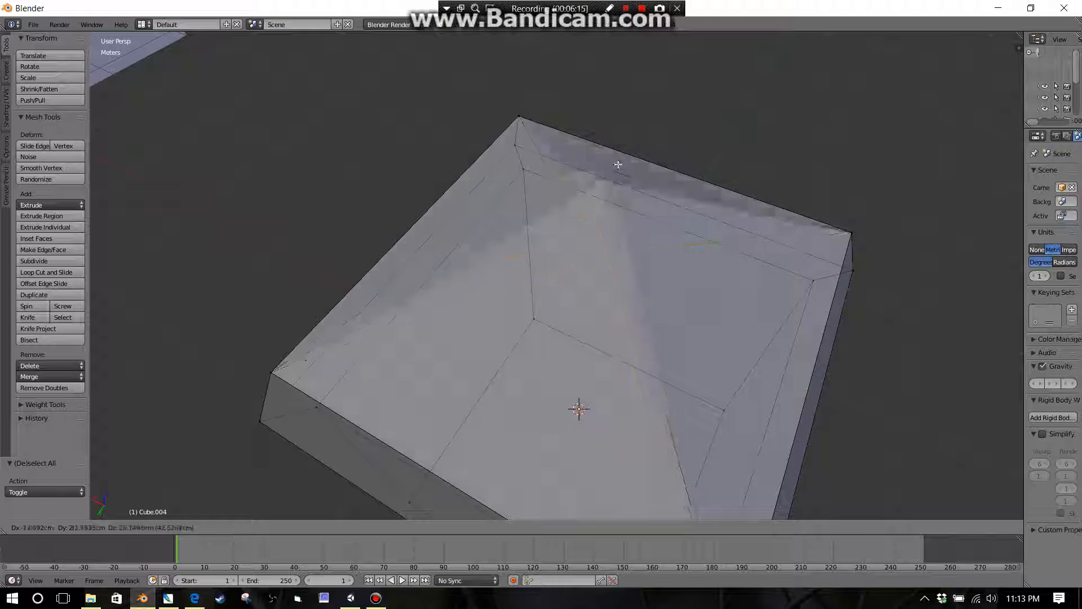
pyautogui.click(607, 235)
pyautogui.moveTo(606, 236); pyautogui.dragTo(456, 284, button='middle')
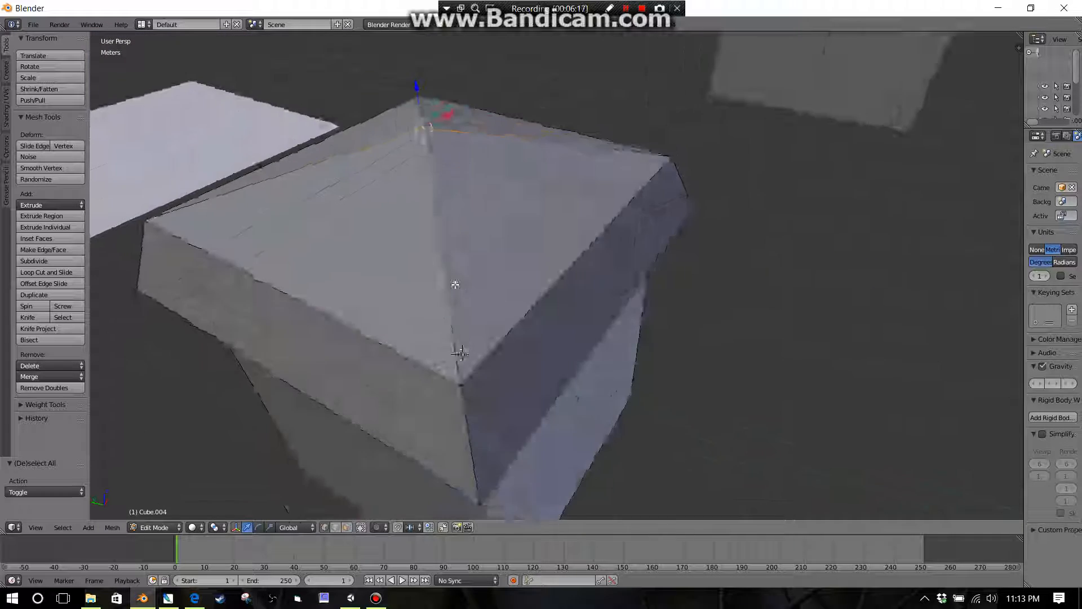
pyautogui.scroll(-6, 455, 284)
pyautogui.scroll(4, 590, 175)
pyautogui.moveTo(591, 275); pyautogui.dragTo(597, 248, button='middle')
pyautogui.scroll(-3, 590, 175)
pyautogui.scroll(2, 599, 252)
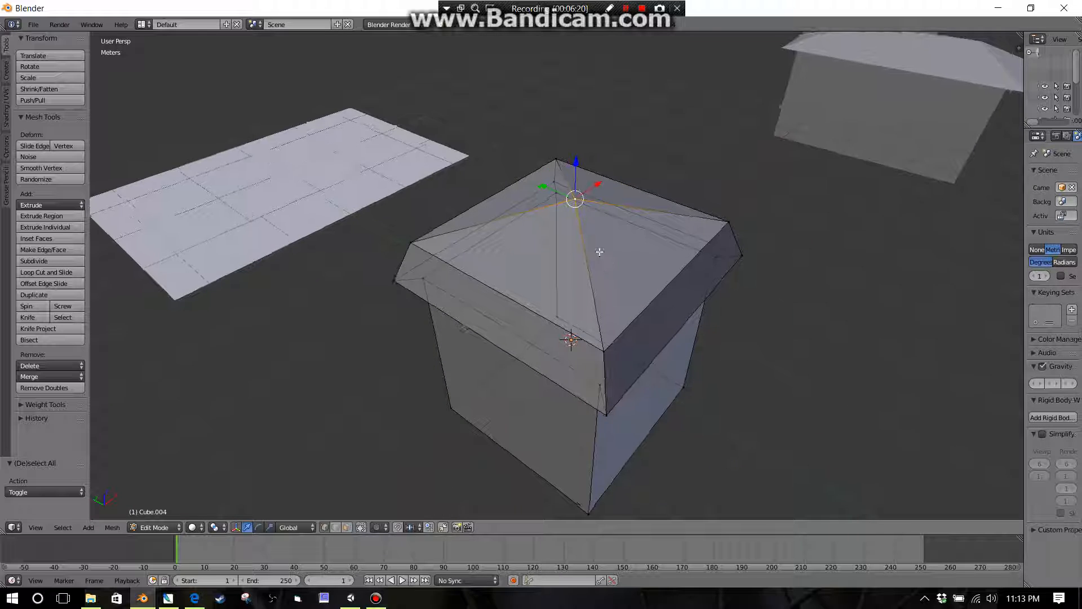
# - Raise the merged apex vertex of the mansard roof about 5.9 cm along the global Z axis
pyautogui.scroll(1, 599, 252)
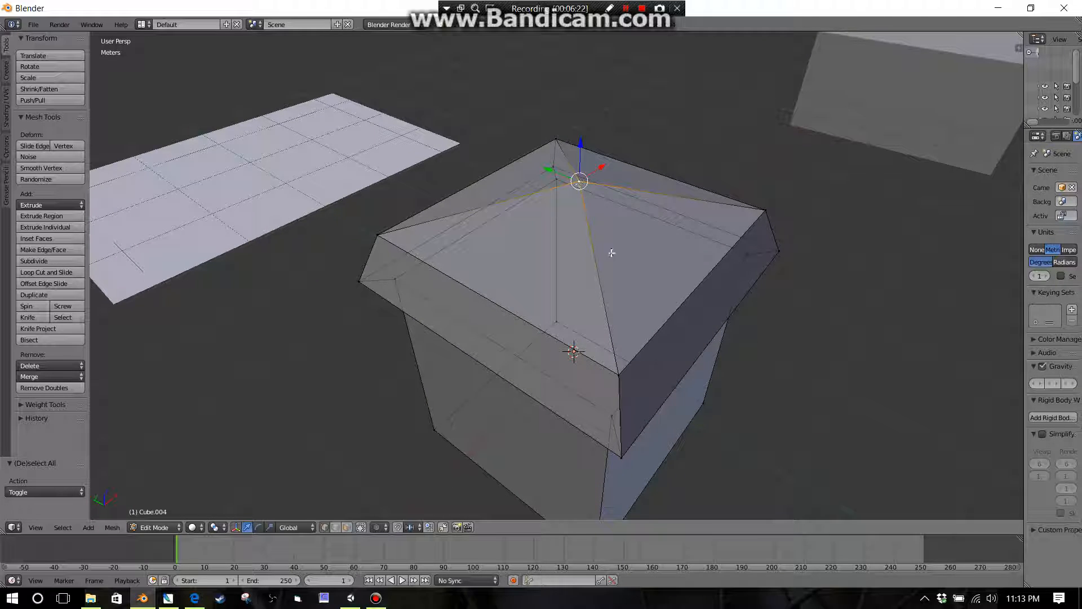
pyautogui.moveTo(611, 253); pyautogui.dragTo(596, 229, button='middle')
pyautogui.press('g')
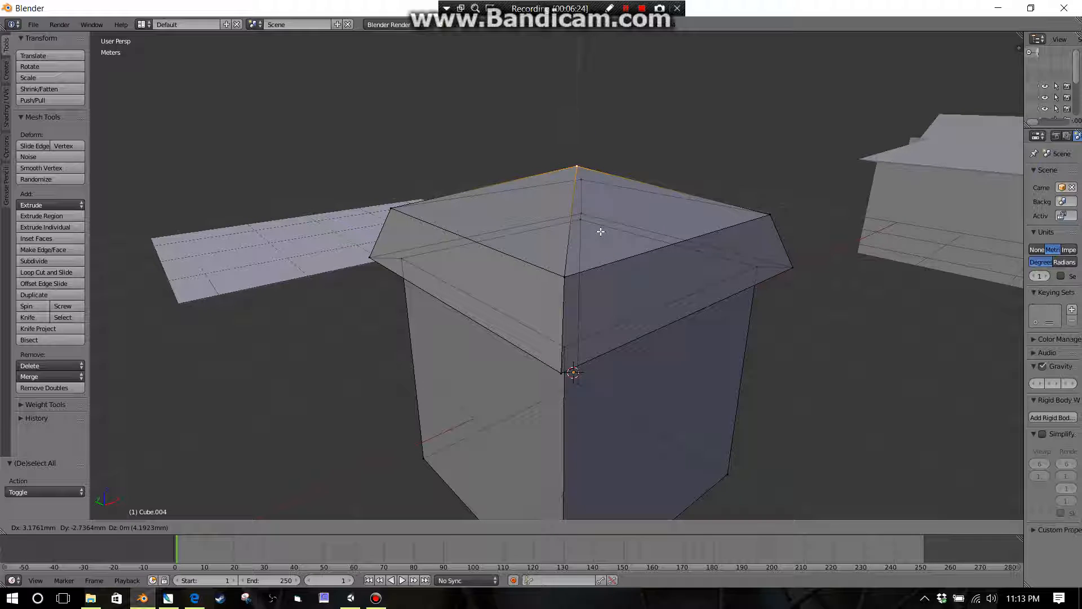
pyautogui.press('z')
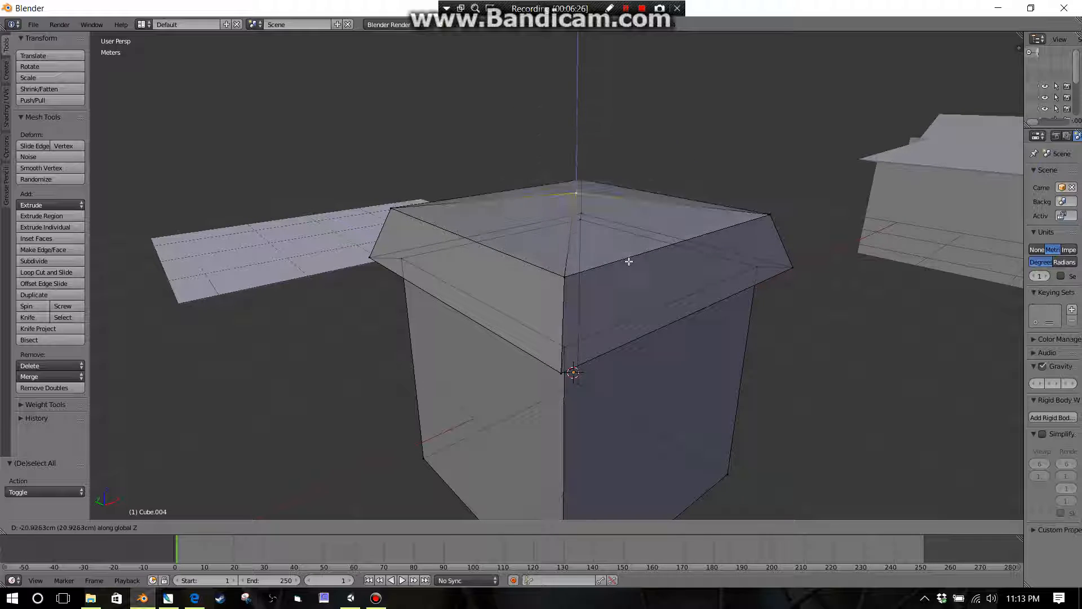
pyautogui.click(627, 225)
pyautogui.moveTo(628, 225)
pyautogui.mouseDown(button='middle')
pyautogui.moveTo(651, 275)
pyautogui.moveTo(756, 265)
pyautogui.moveTo(659, 259)
pyautogui.moveTo(618, 222)
pyautogui.mouseUp(button='middle')
pyautogui.scroll(-2, 755, 265)
pyautogui.scroll(5, 643, 265)
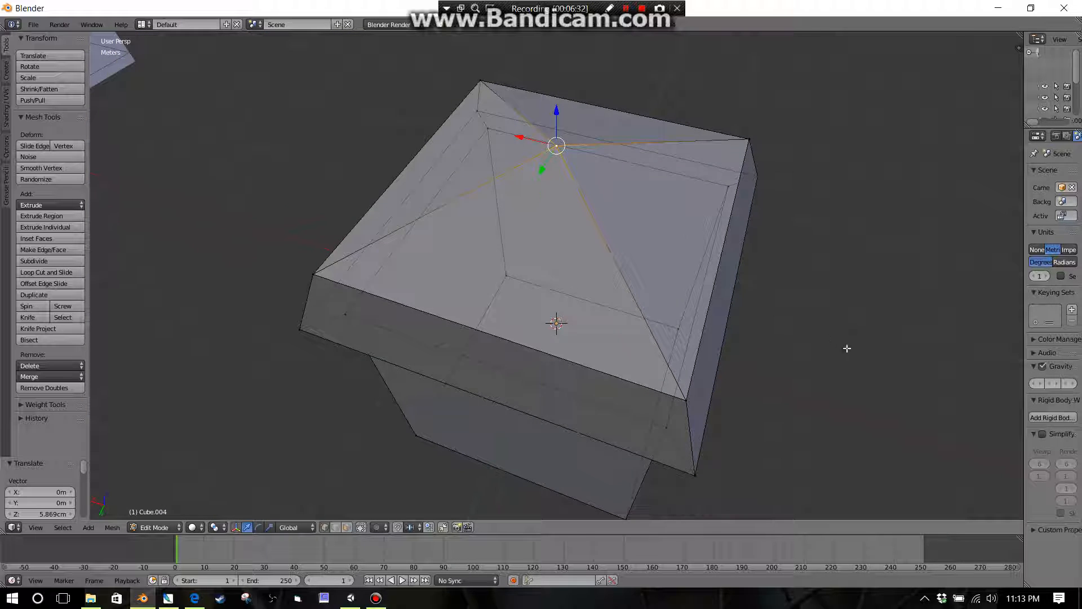
pyautogui.scroll(-1, 717, 288)
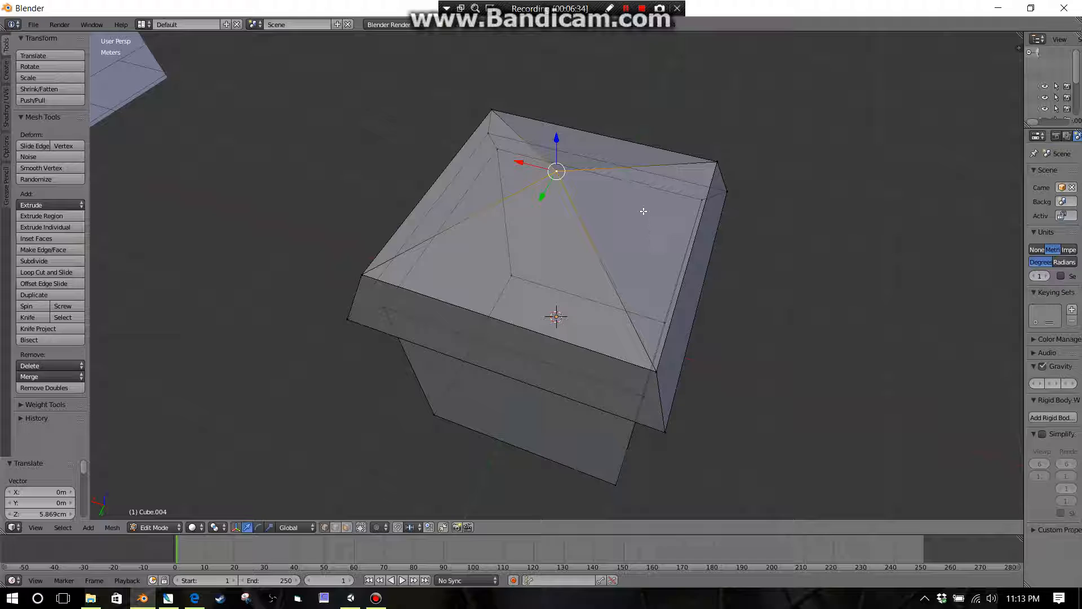
pyautogui.scroll(4, 643, 211)
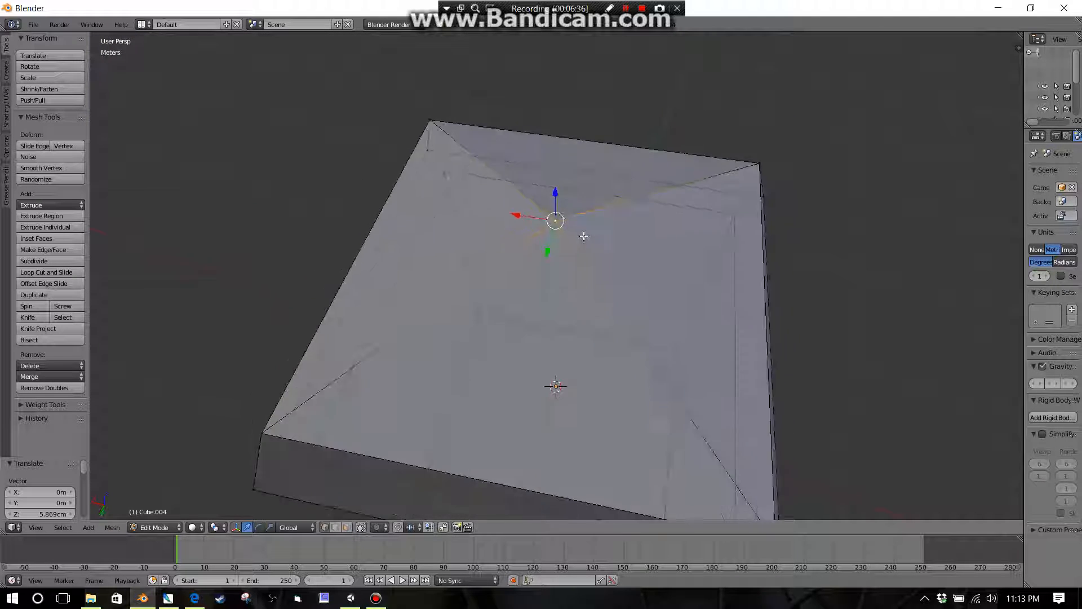